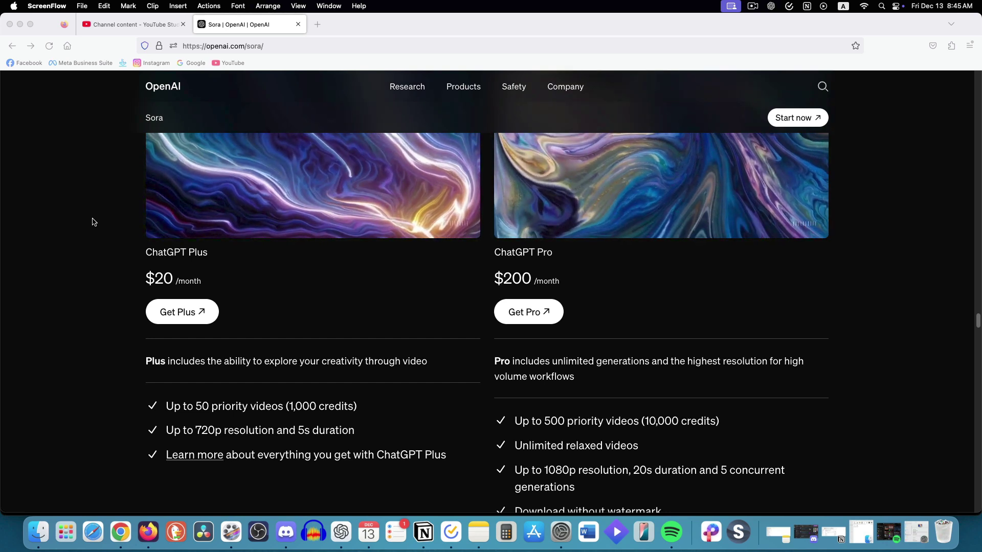
- Review the ChatGPT Plus plan's monthly price, priority video allowance, resolution and clip duration on the Sora pricing page
left_click(143, 260)
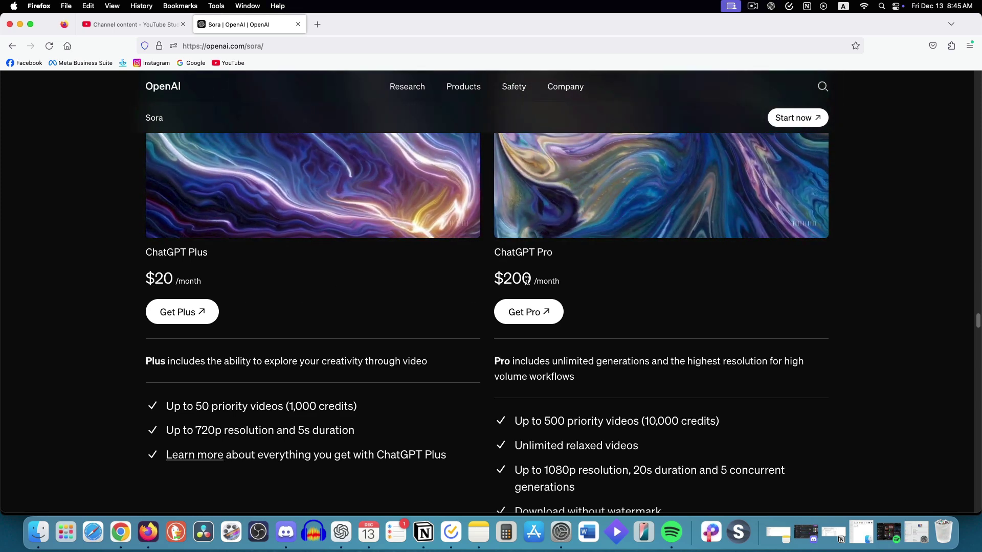
scroll(125, 322, "down", 1)
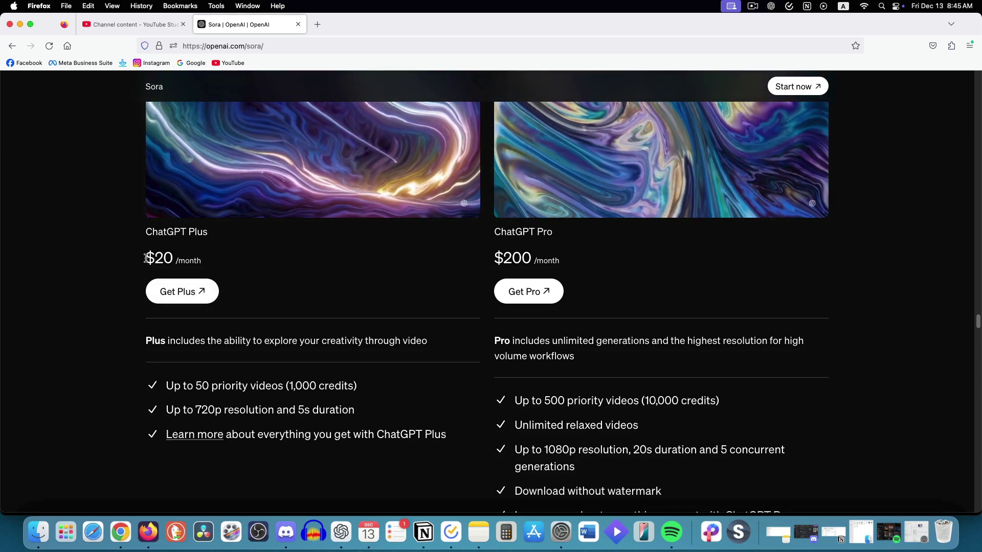
mouse_move(154, 258)
left_mouse_down()
mouse_move(216, 262)
mouse_move(144, 262)
left_mouse_up()
left_click(205, 261)
left_click(145, 262)
scroll(127, 318, "down", 3)
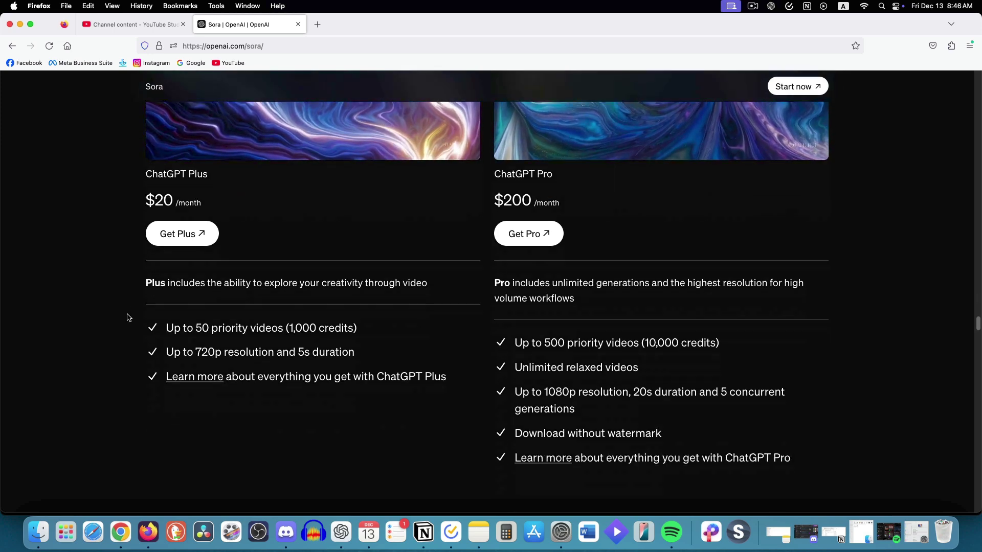
left_click_drag(166, 326, 278, 326)
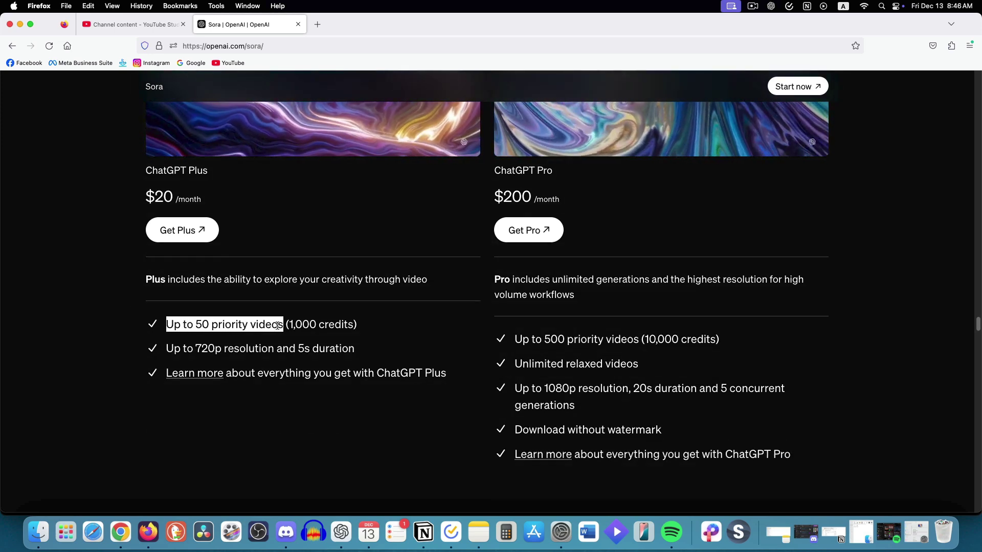
left_click(223, 343)
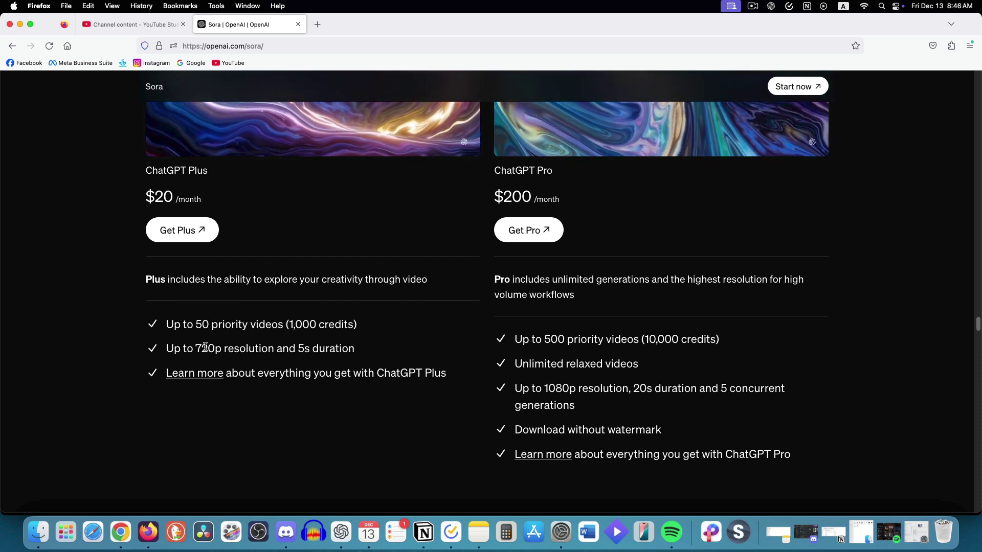
left_click_drag(166, 348, 225, 350)
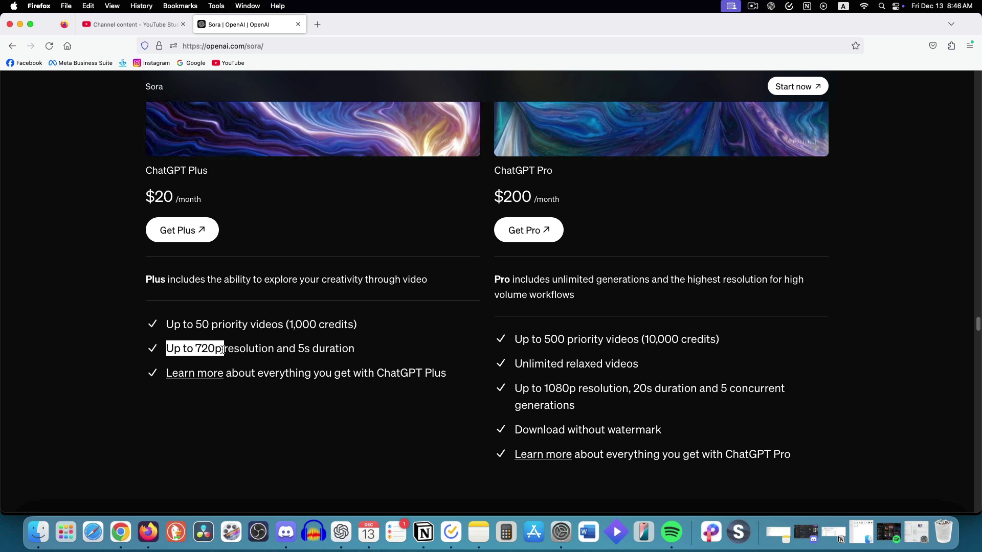
left_click(224, 351)
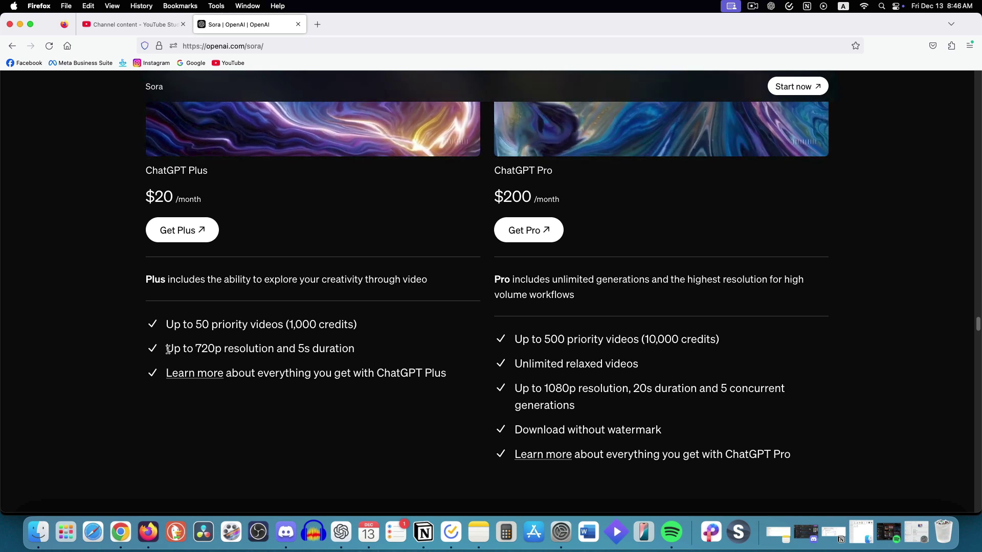
left_click_drag(167, 350, 300, 350)
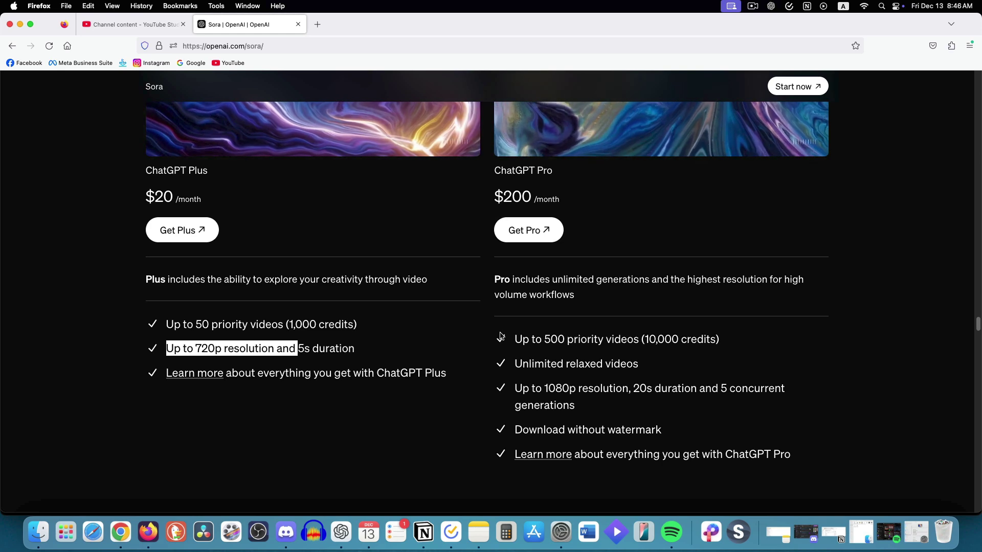
- Review the ChatGPT Pro plan's priority and relaxed video allowances, resolution, duration, concurrent generations and watermark terms
scroll(509, 343, "up", 1)
scroll(522, 347, "down", 2)
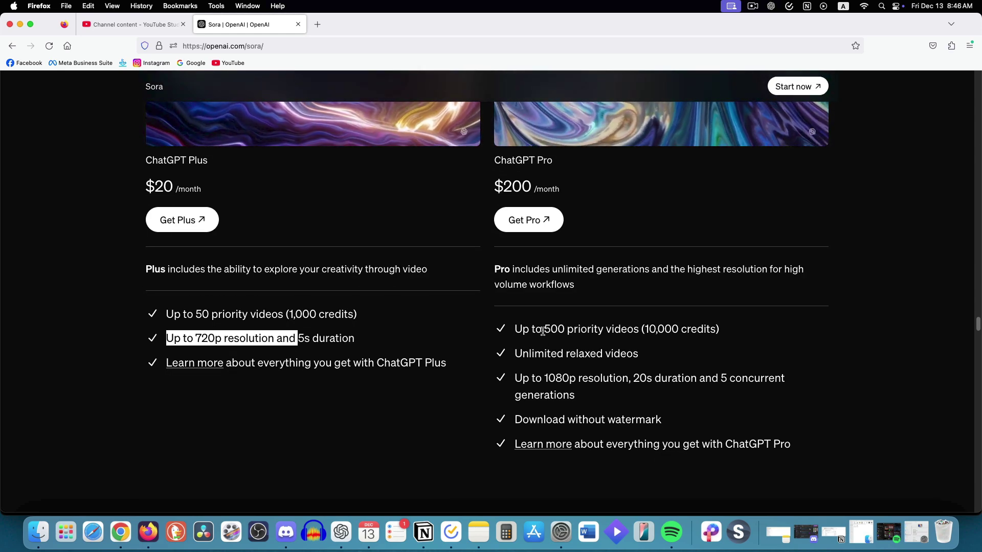
left_click_drag(543, 329, 614, 329)
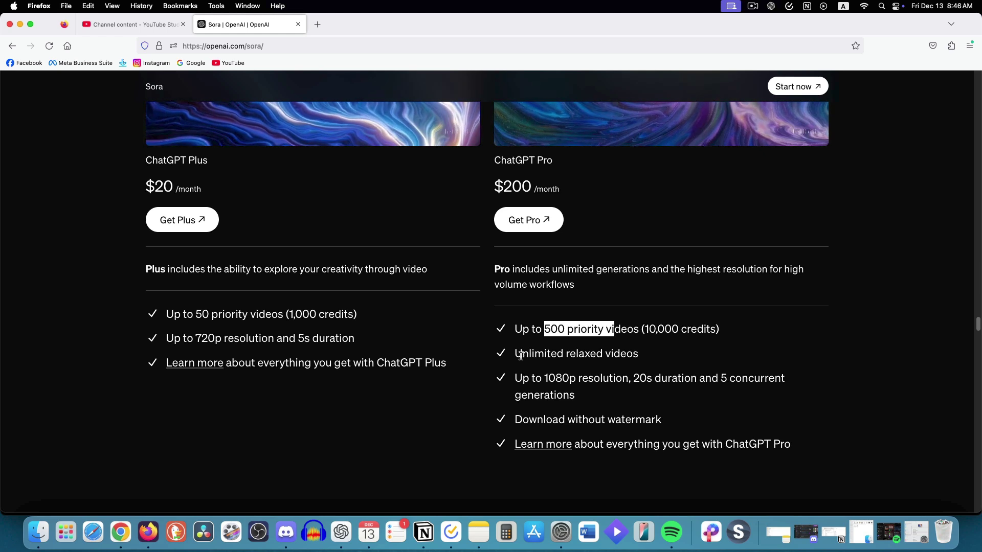
left_click_drag(515, 355, 636, 356)
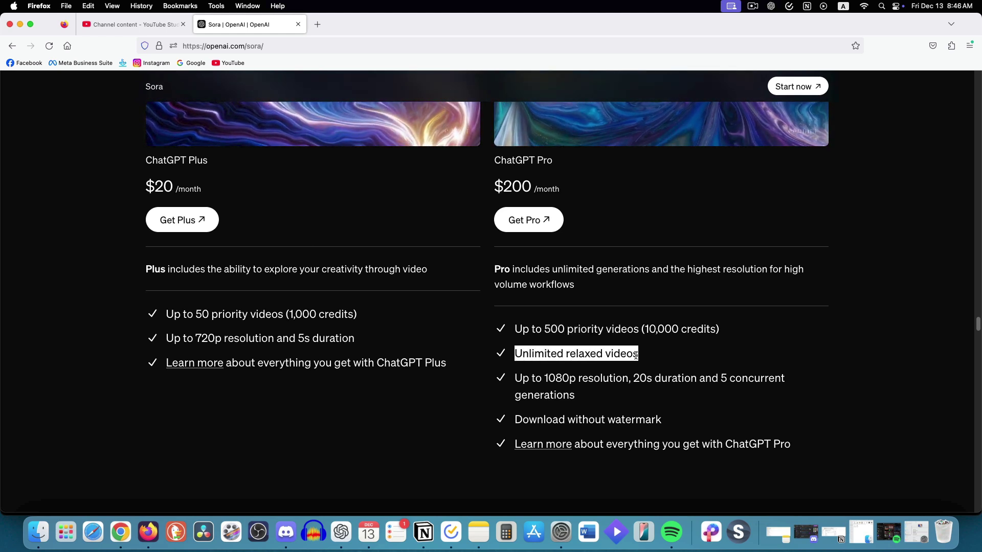
scroll(637, 356, "down", 1)
scroll(633, 359, "down", 1)
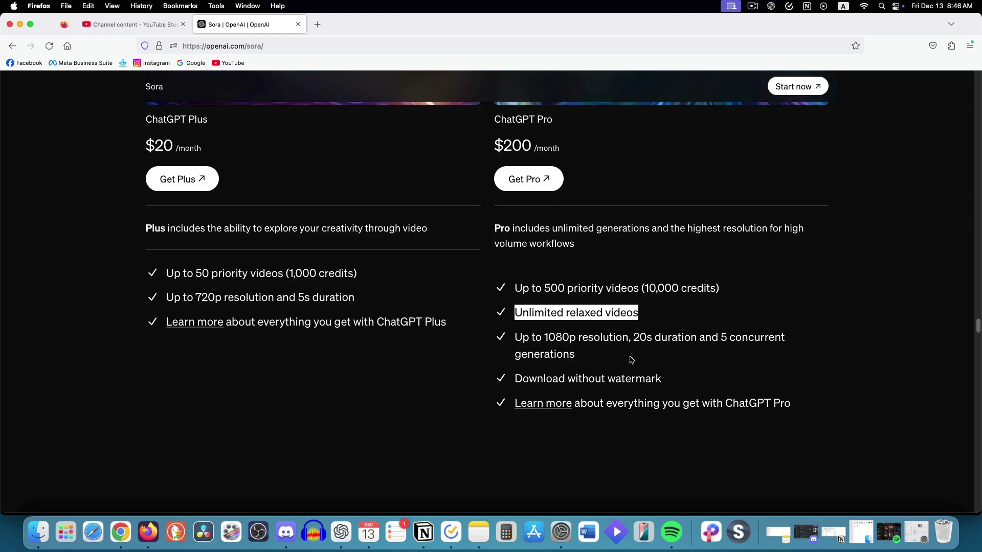
left_click_drag(544, 340, 685, 339)
left_click(635, 339)
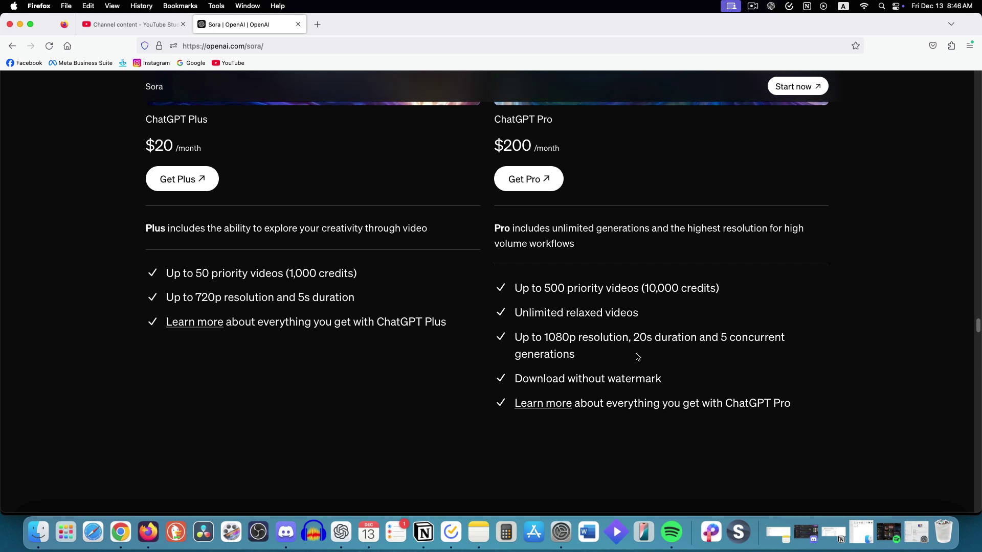
left_click_drag(516, 378, 678, 381)
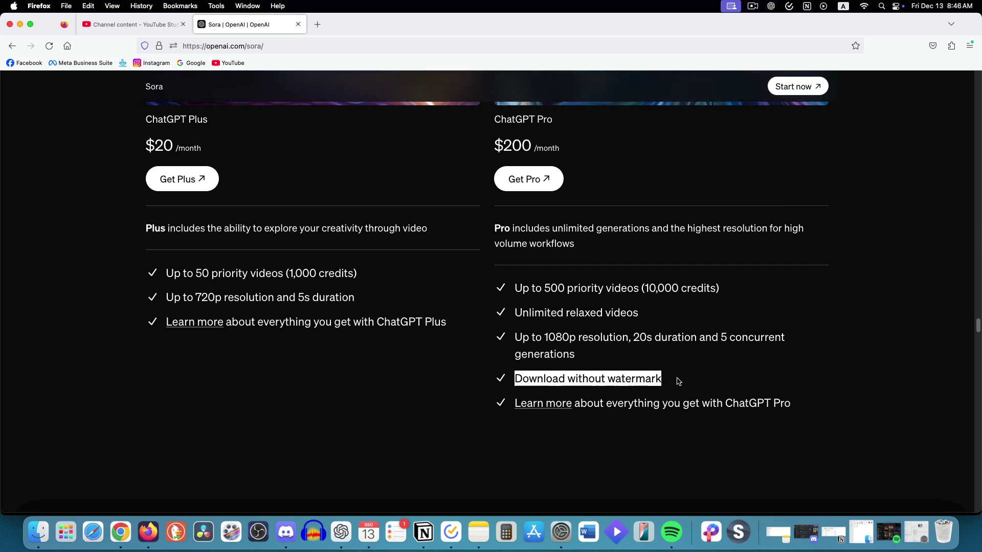
left_click(679, 382)
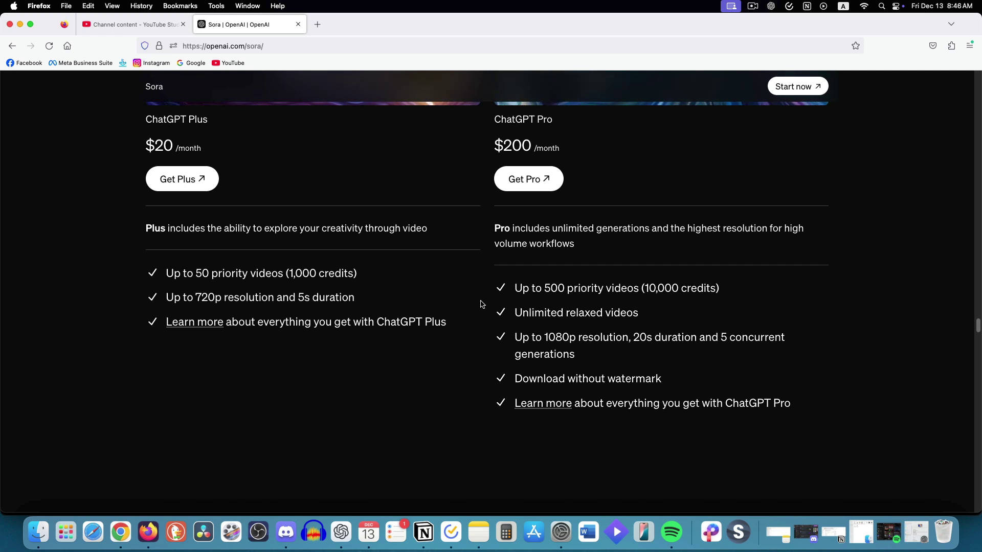
- Recheck the ChatGPT Plus plan's monthly price against the Pro plan
scroll(481, 305, "up", 1)
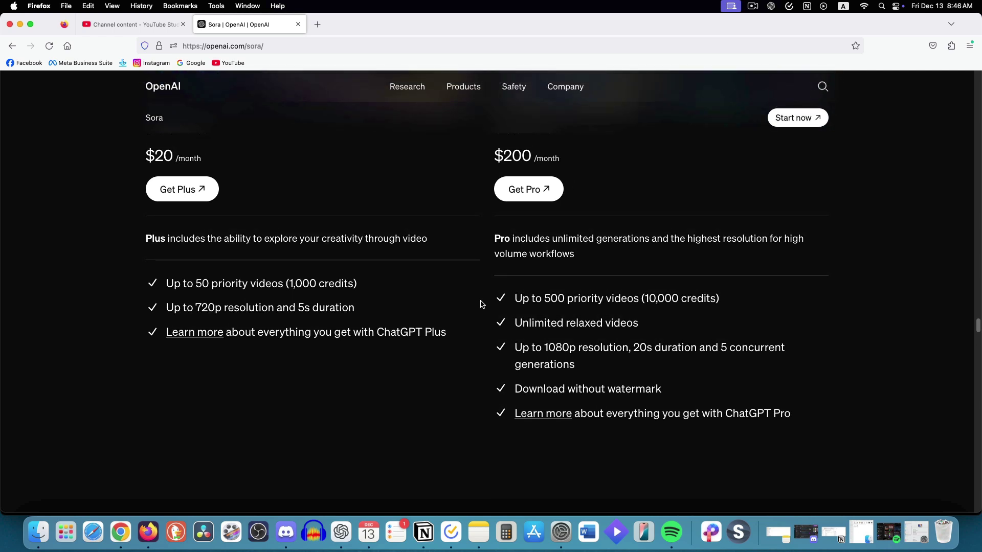
scroll(481, 304, "up", 2)
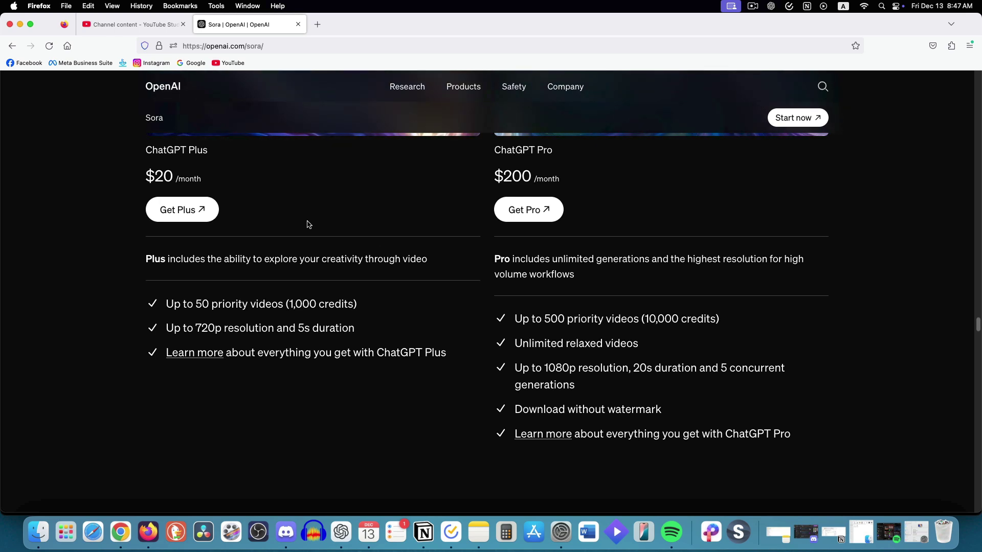
left_click_drag(210, 181, 143, 177)
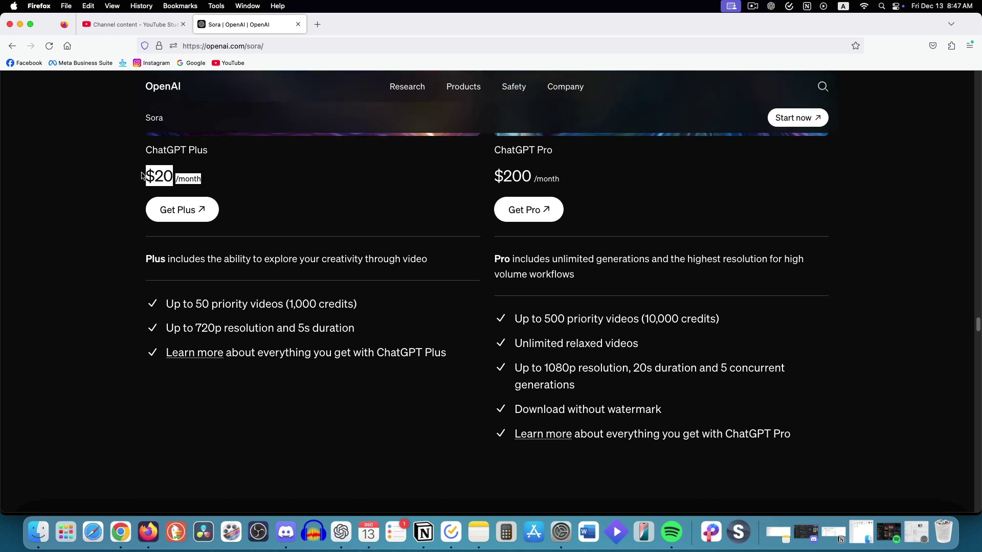
left_click(128, 187)
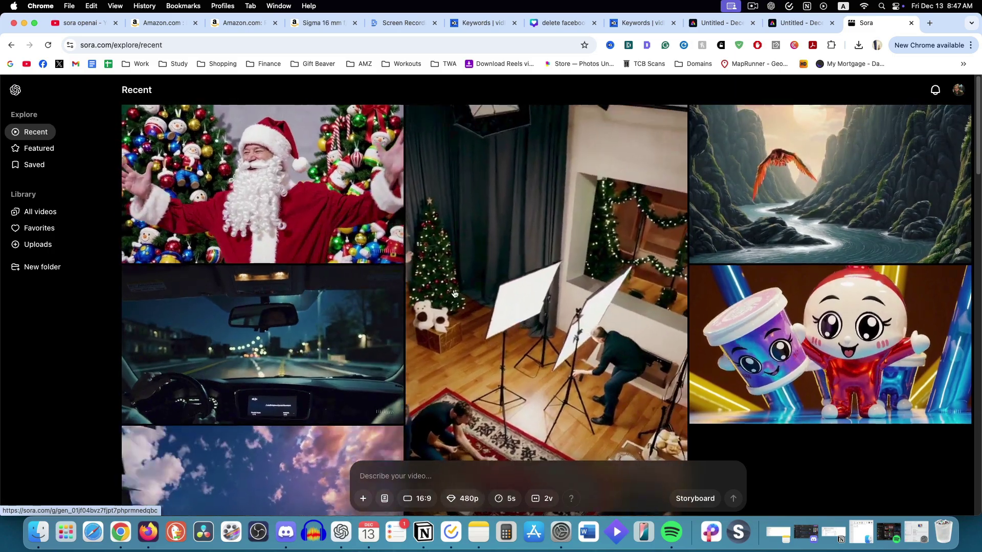
- Browse the Recent videos on sora.com in Chrome and open the Featured videos
scroll(440, 293, "down", 3)
scroll(431, 290, "up", 3)
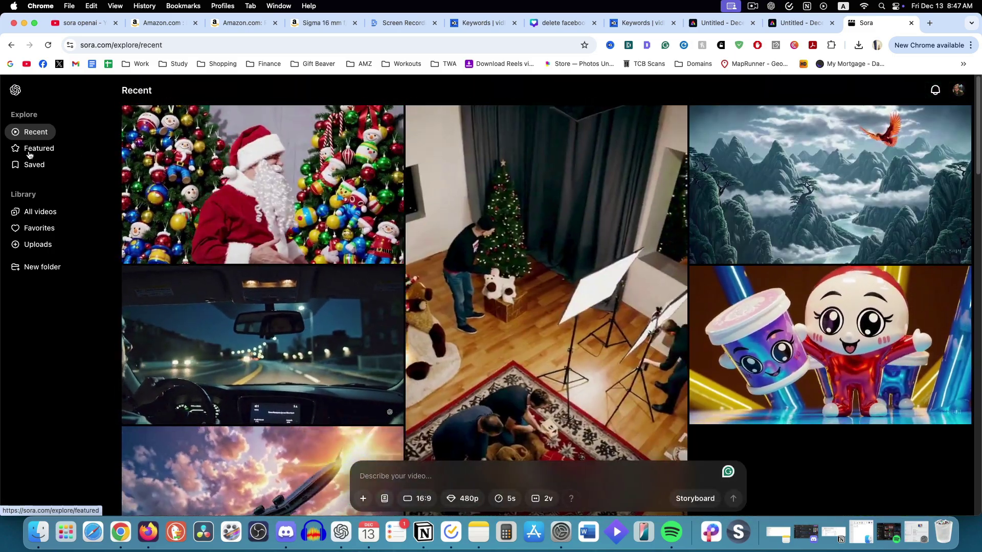
left_click(31, 150)
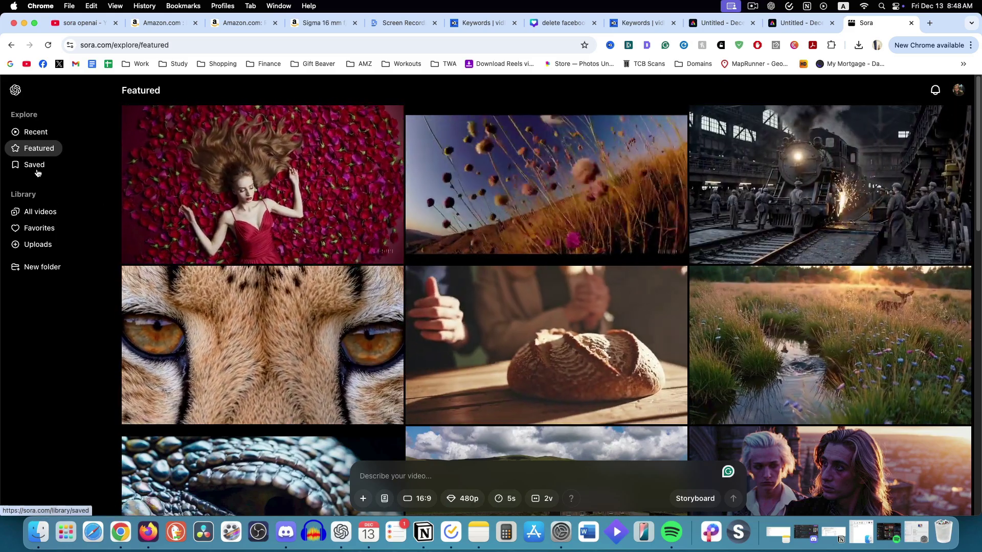
- Save the Featured video of the woman in red lying on rose petals and open the Saved collection
left_click(35, 170)
left_click(40, 150)
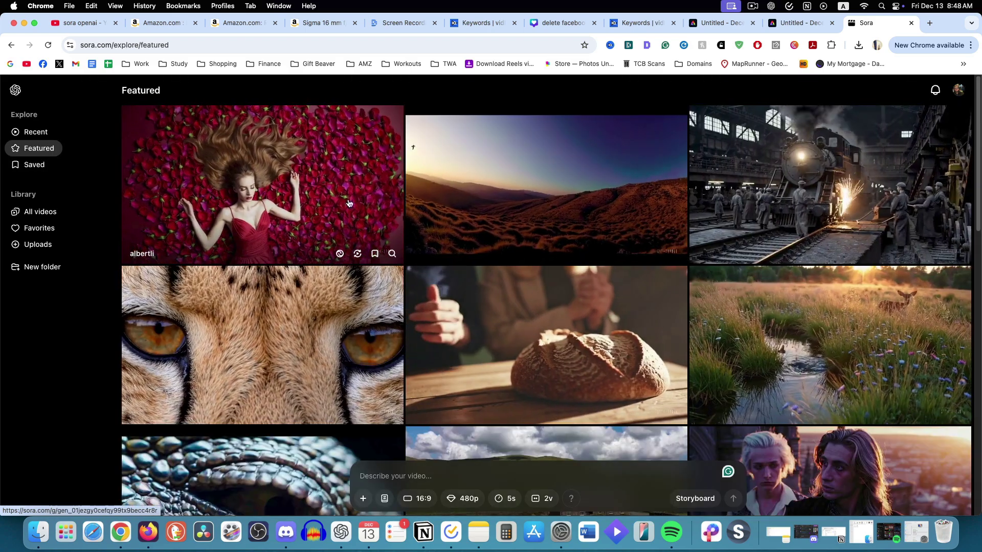
left_click(375, 253)
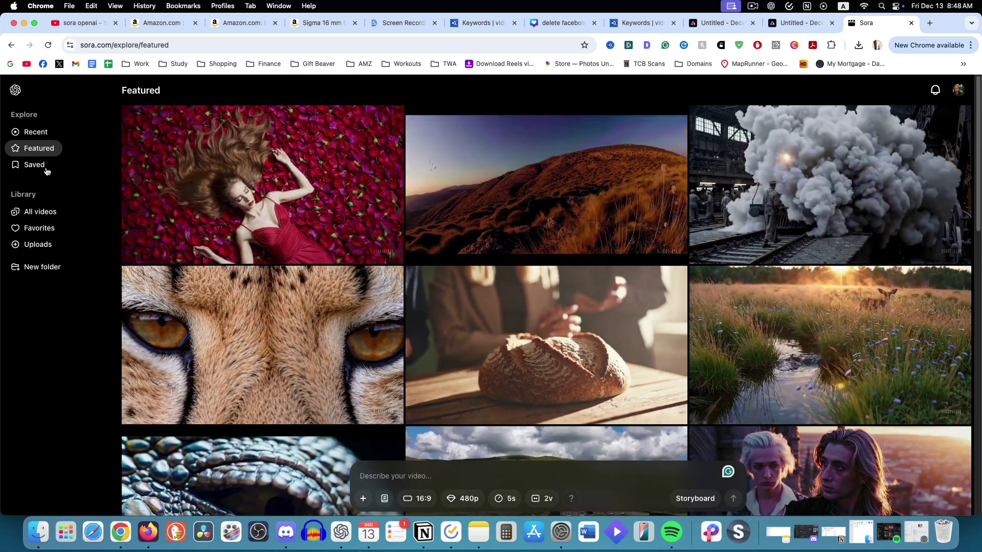
left_click(34, 164)
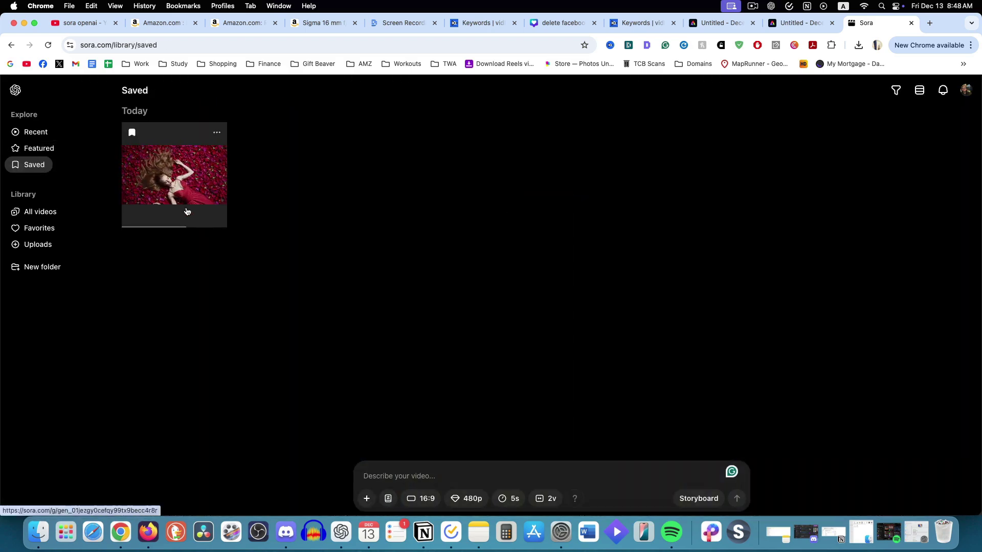
- View the All videos, Favorites and Uploads sections of the library
left_click(37, 217)
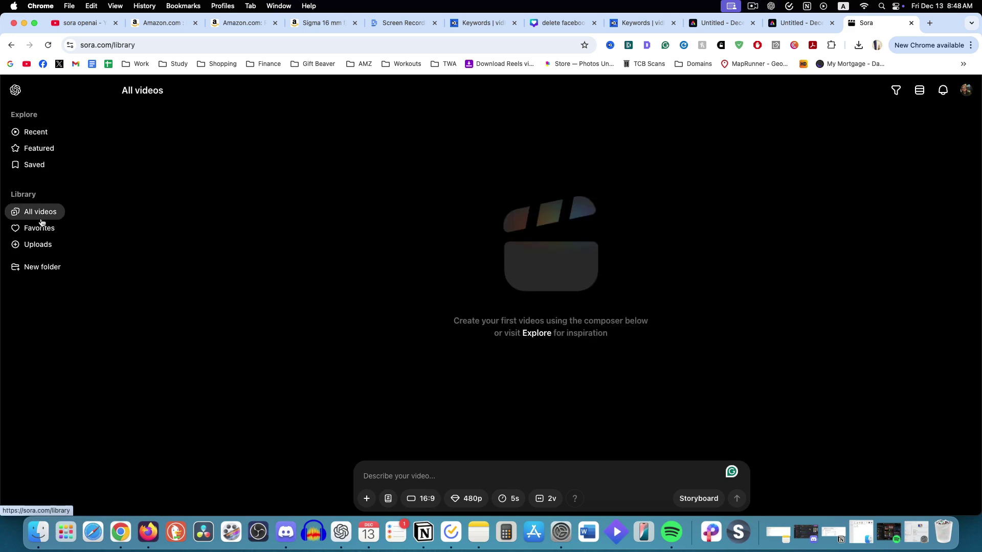
left_click(38, 234)
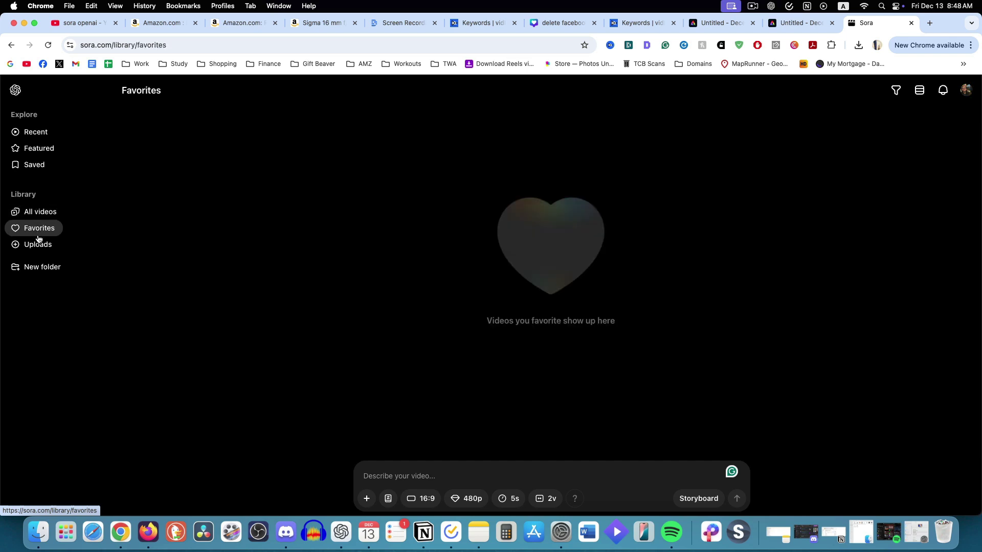
left_click(35, 247)
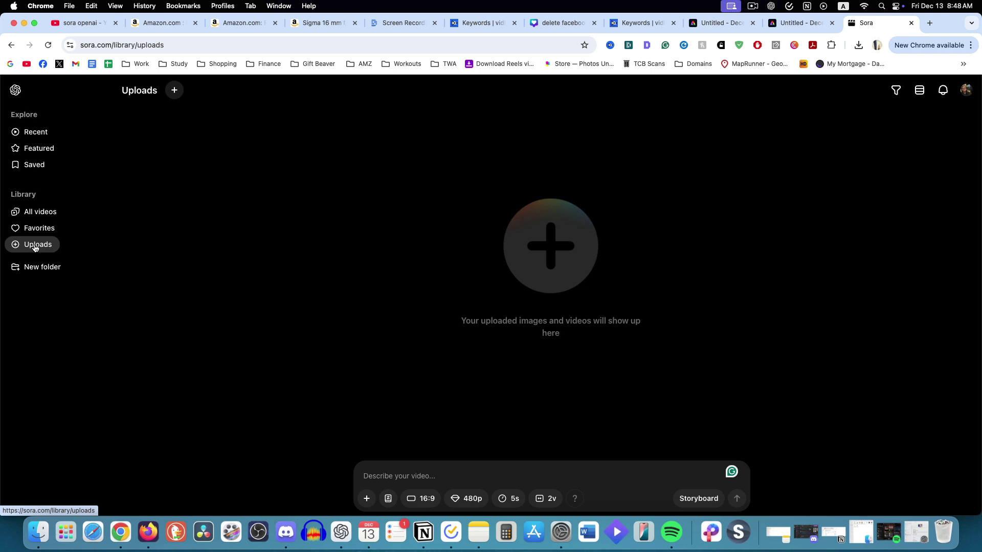
- Create a new library folder, leave it unnamed, and open it
left_click(37, 268)
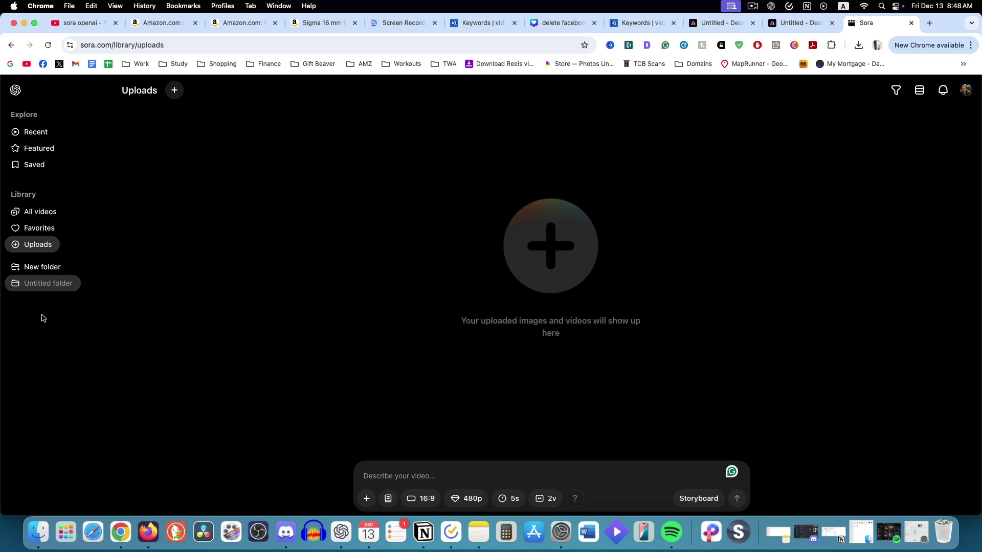
left_click(44, 283)
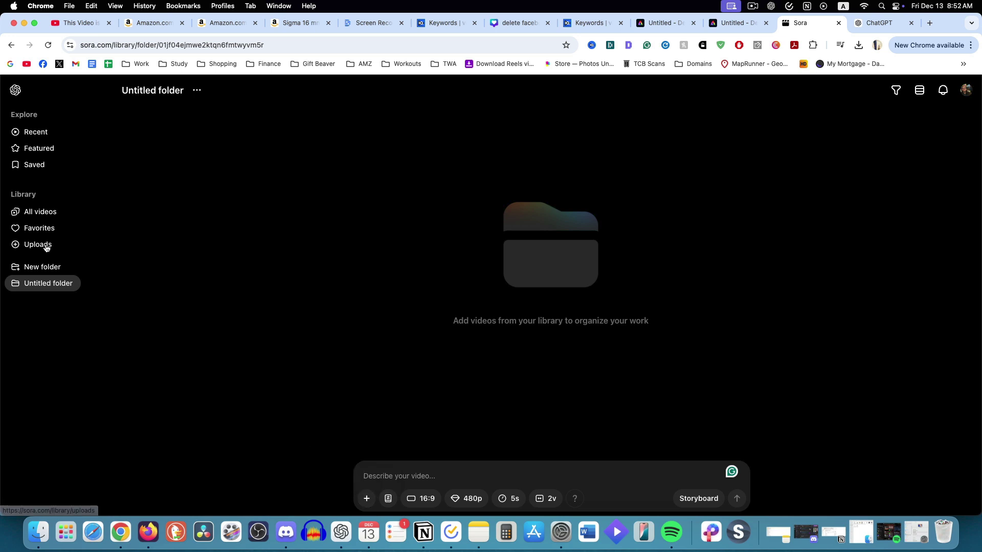
- Review the style presets, aspect ratios and resolutions offered for a new video
left_click(388, 500)
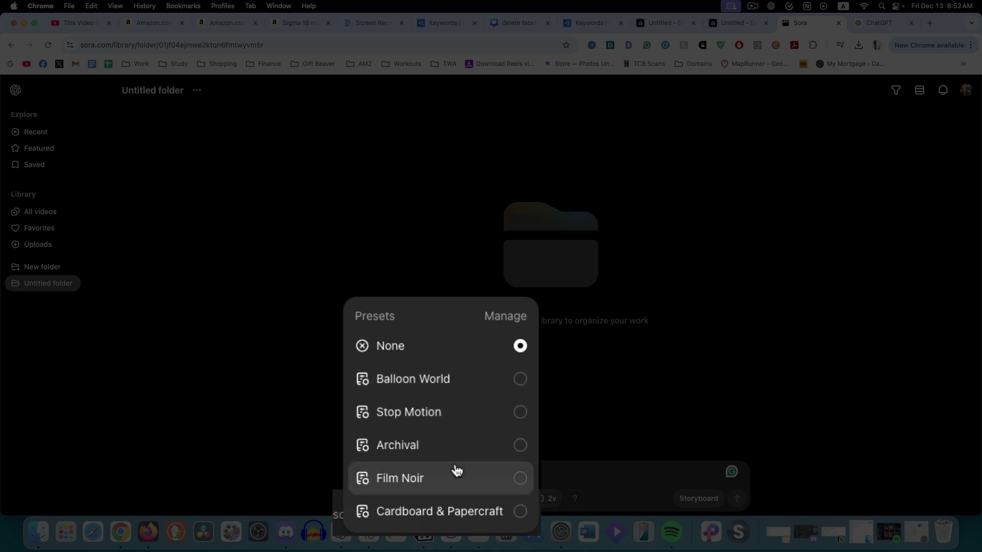
left_click(308, 442)
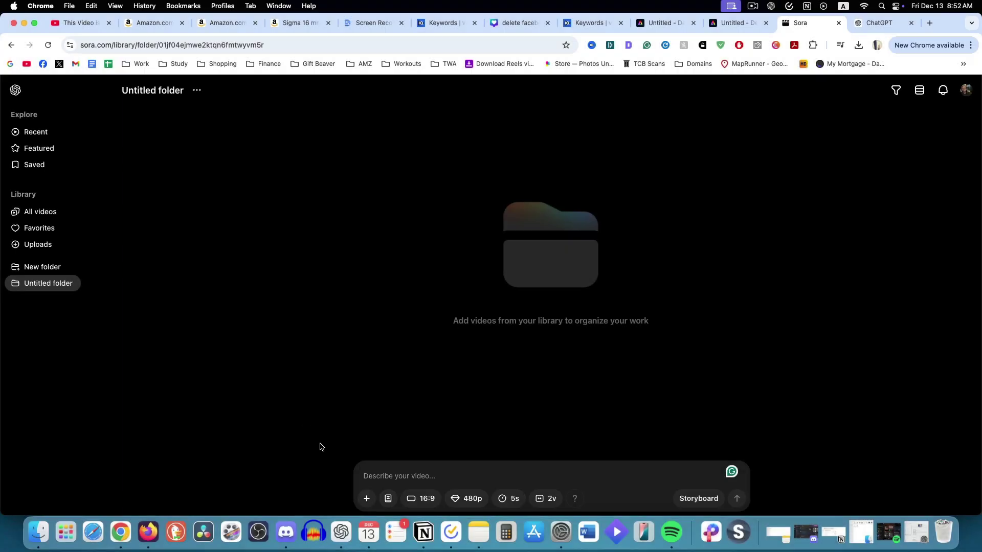
left_click(405, 506)
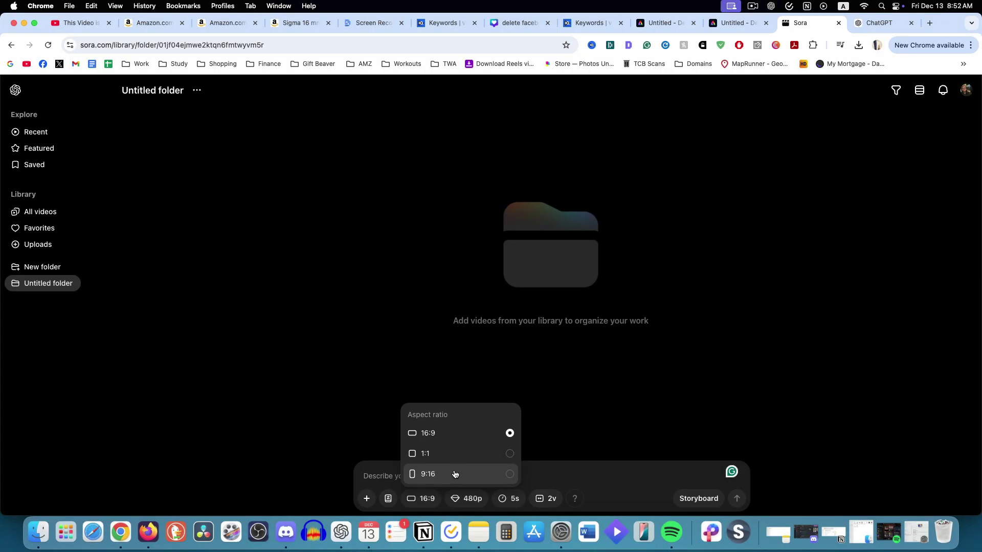
left_click(465, 499)
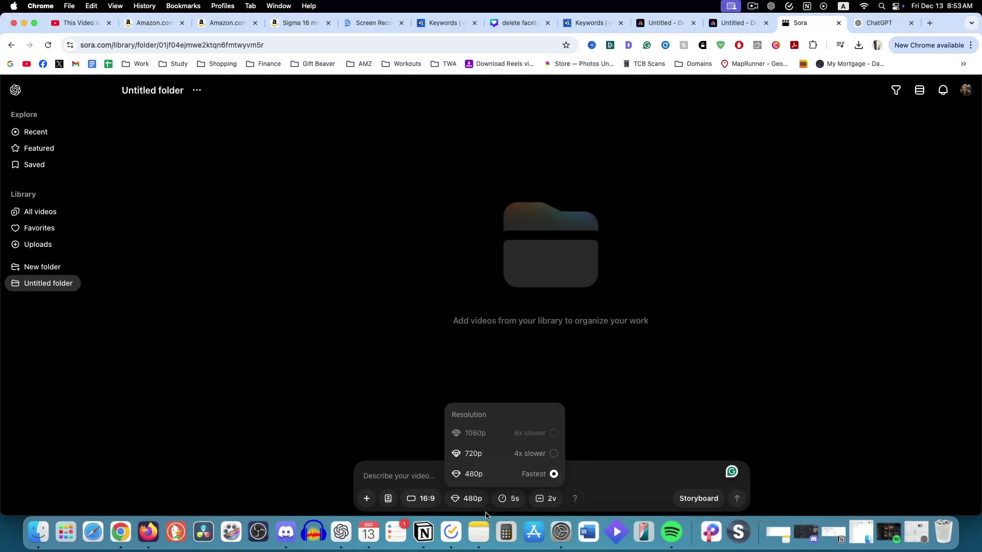
- Review the duration and variation count options offered for a new video
left_click(508, 502)
left_click(507, 500)
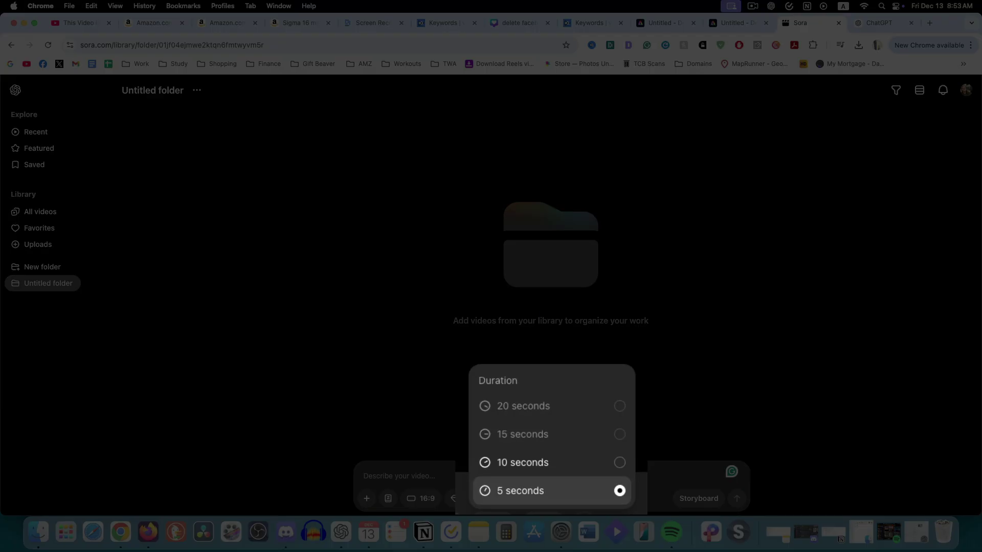
left_click(545, 492)
left_click(548, 503)
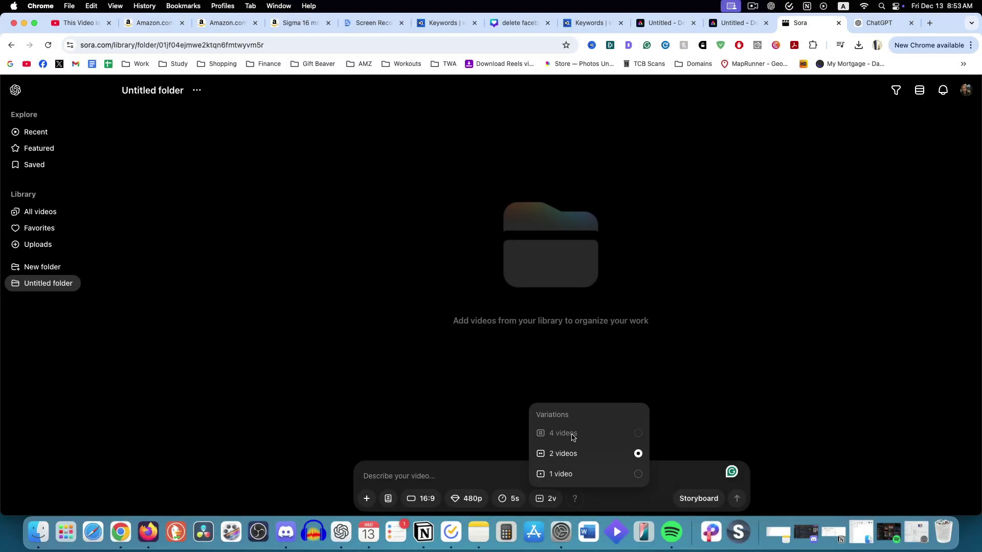
- Open the storyboard editor to examine its scene card, timeline and settings, and return to the library folder
left_click(671, 468)
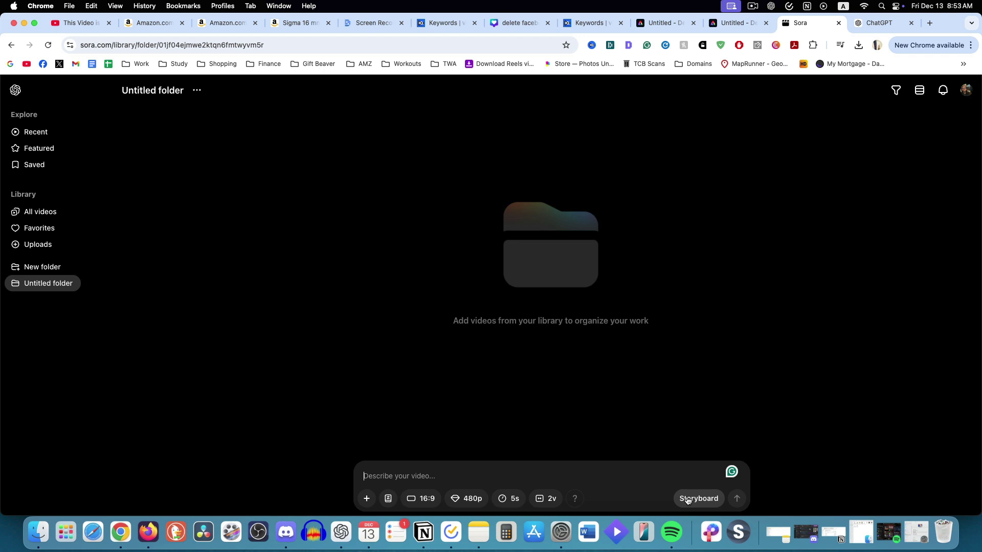
left_click(693, 504)
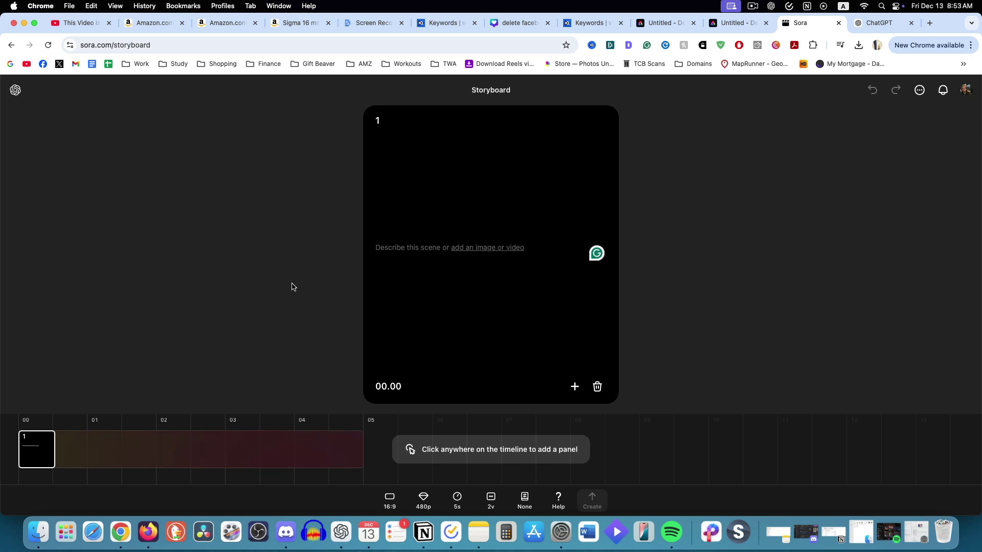
left_click(15, 90)
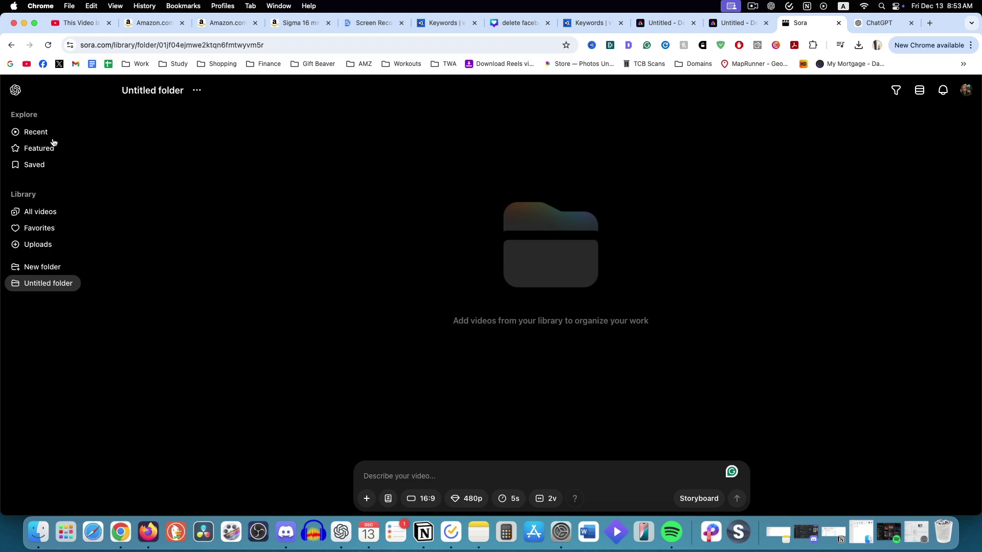
- Browse the videos in the Recent and Featured feeds
left_click(38, 132)
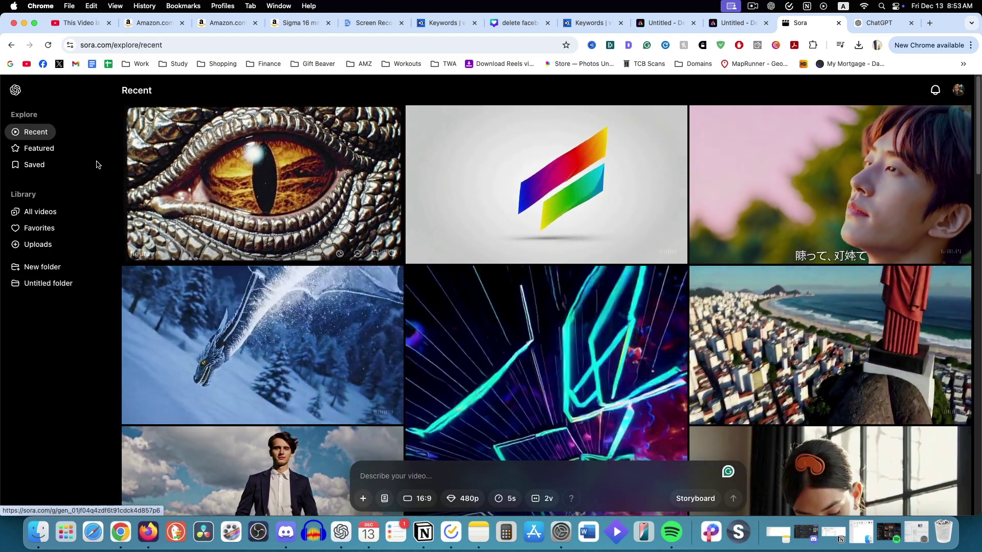
left_click(41, 149)
scroll(409, 310, "down", 2)
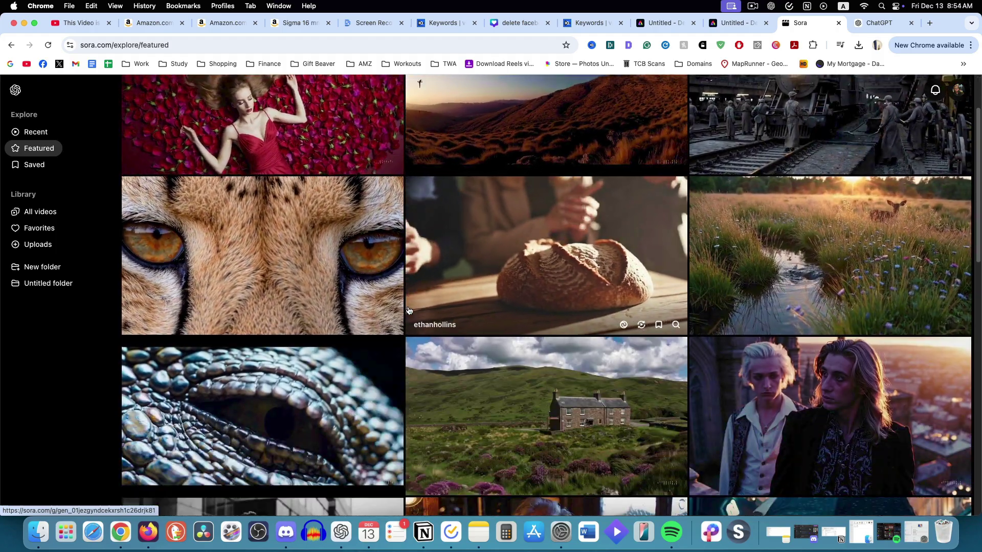
scroll(410, 311, "down", 5)
scroll(447, 299, "up", 7)
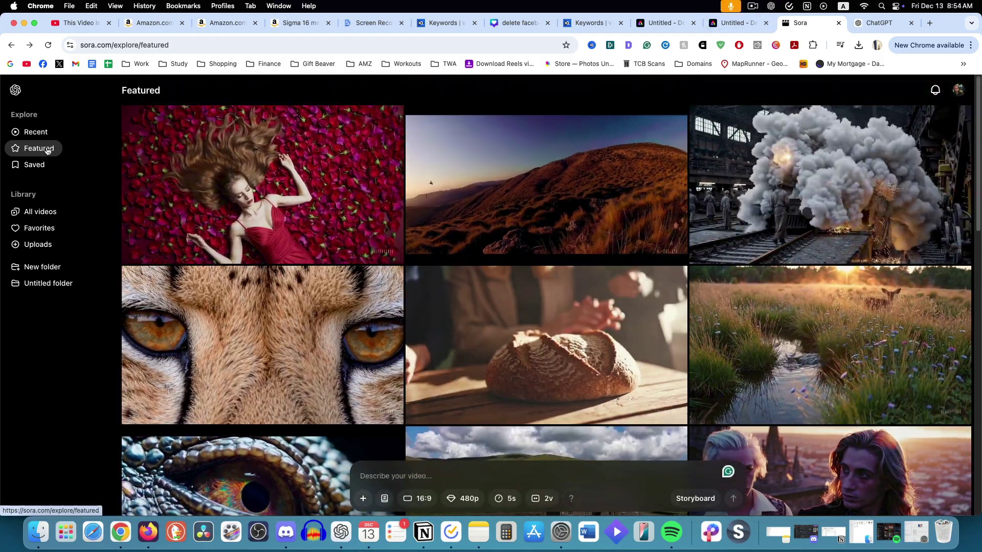
- Open the featured video of the woman lying on rose petals and view its editable prompt and its storyboard
mouse_move(256, 211)
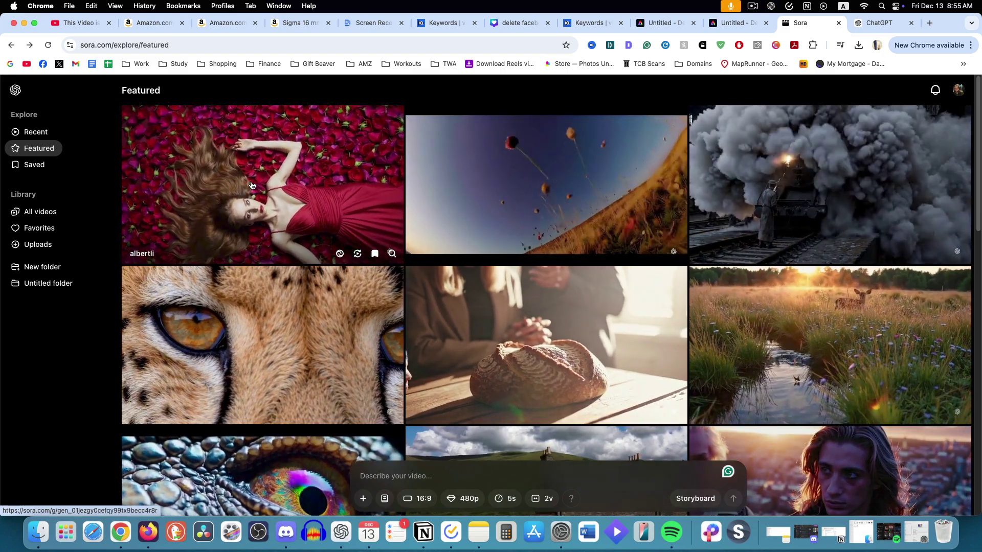
left_click(252, 185)
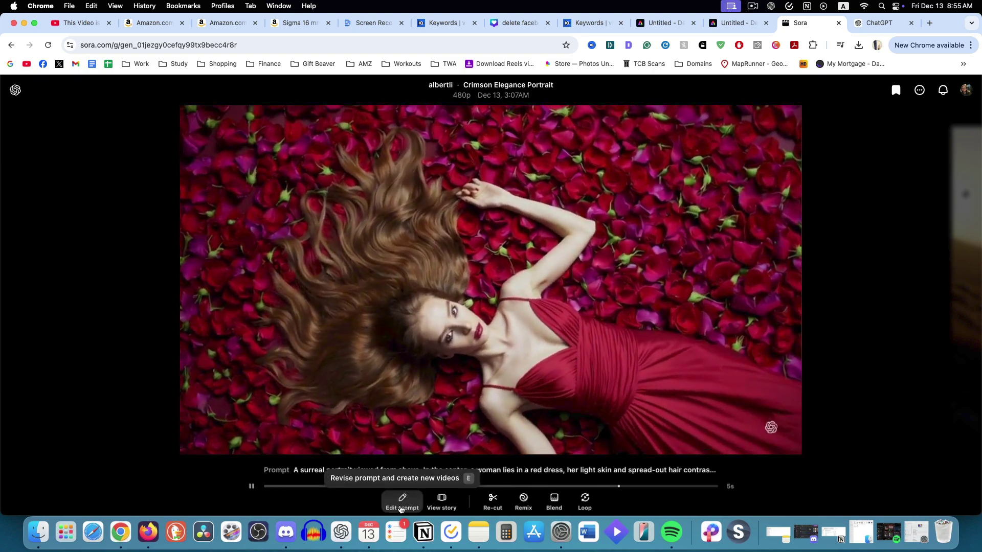
left_click(401, 508)
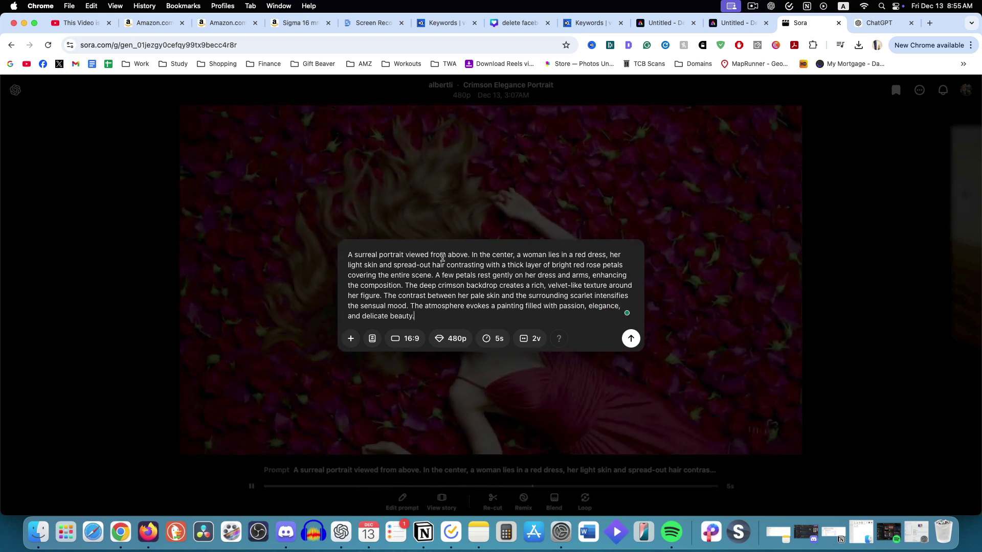
key("Escape")
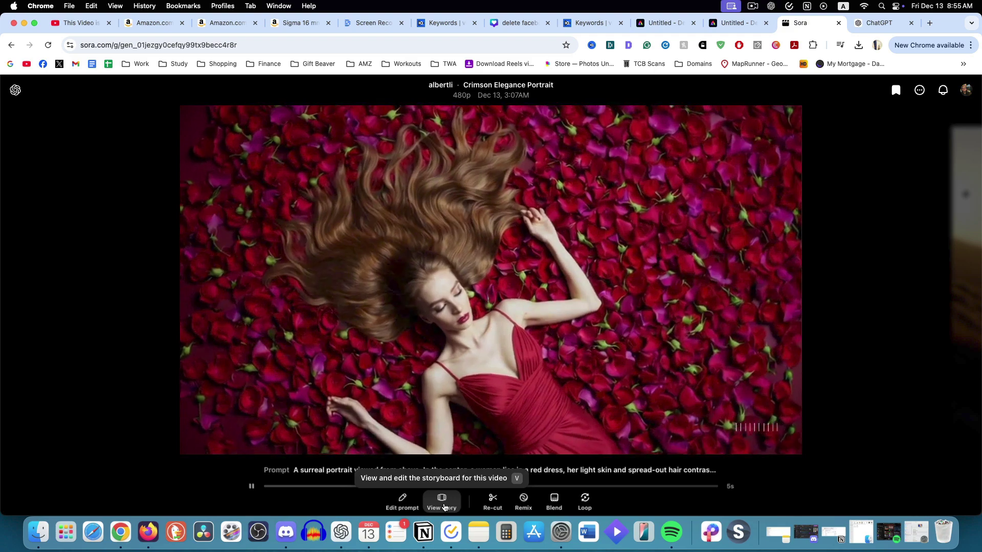
left_click(444, 508)
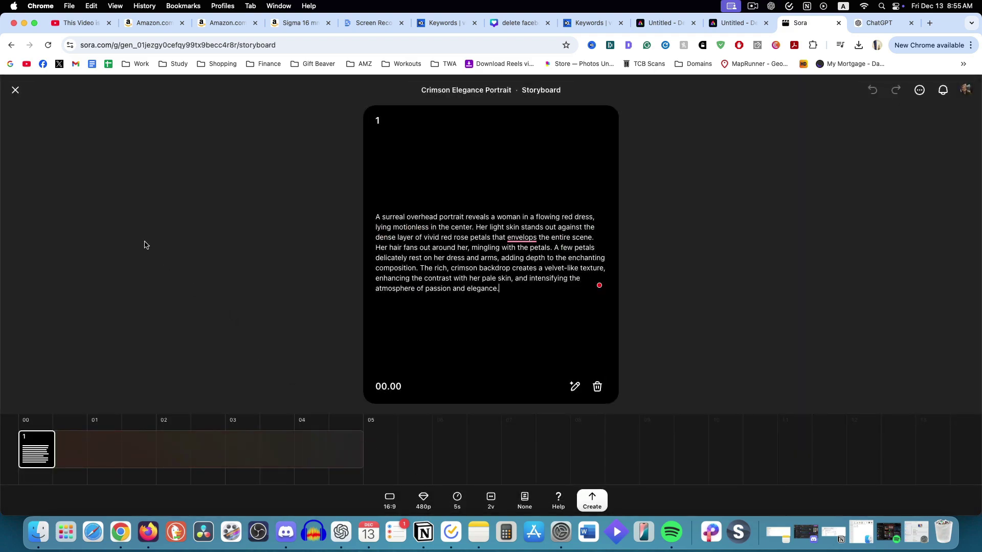
left_click(15, 90)
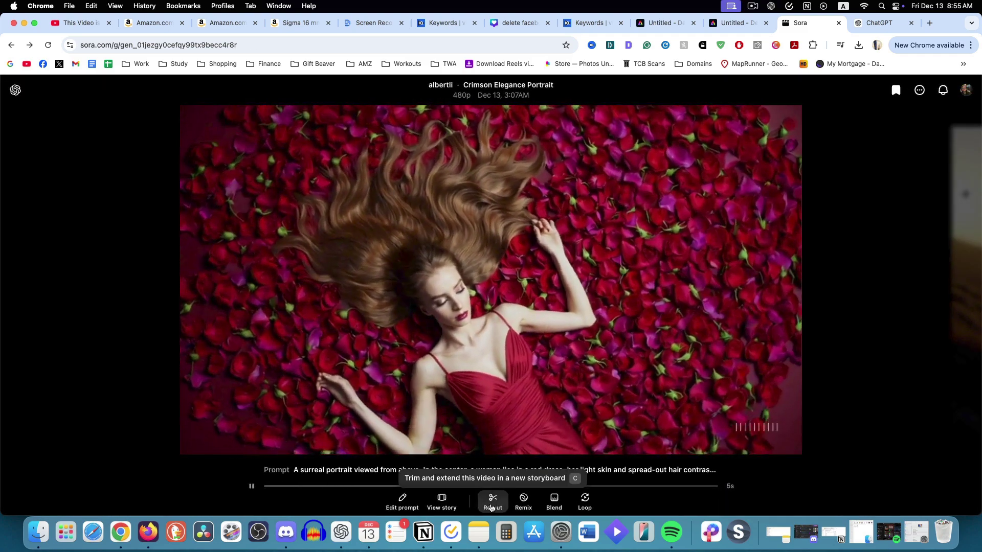
- Examine the Re-cut, Remix and Blend options of the rose petal video, and go back to editing its prompt
left_click(492, 500)
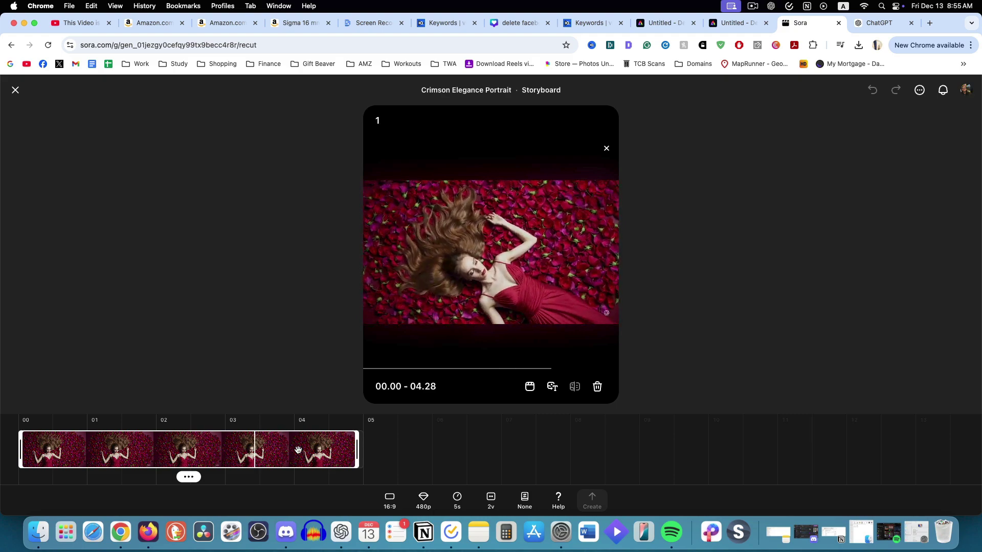
left_click(15, 90)
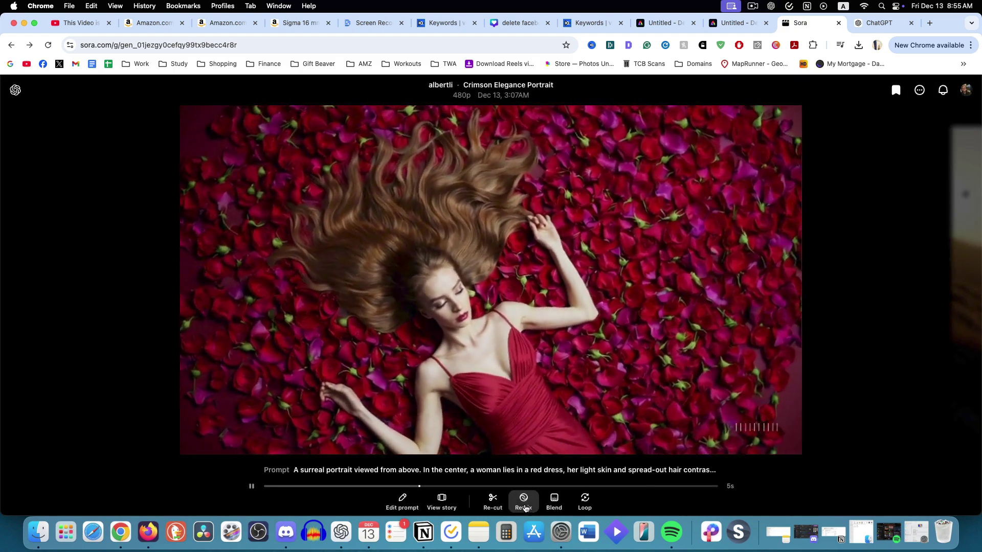
left_click(525, 504)
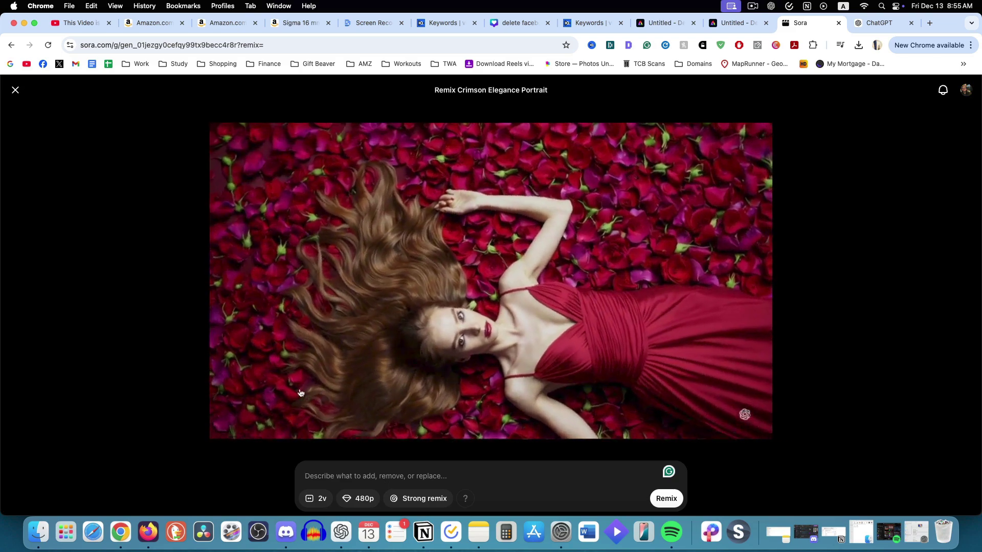
left_click(16, 89)
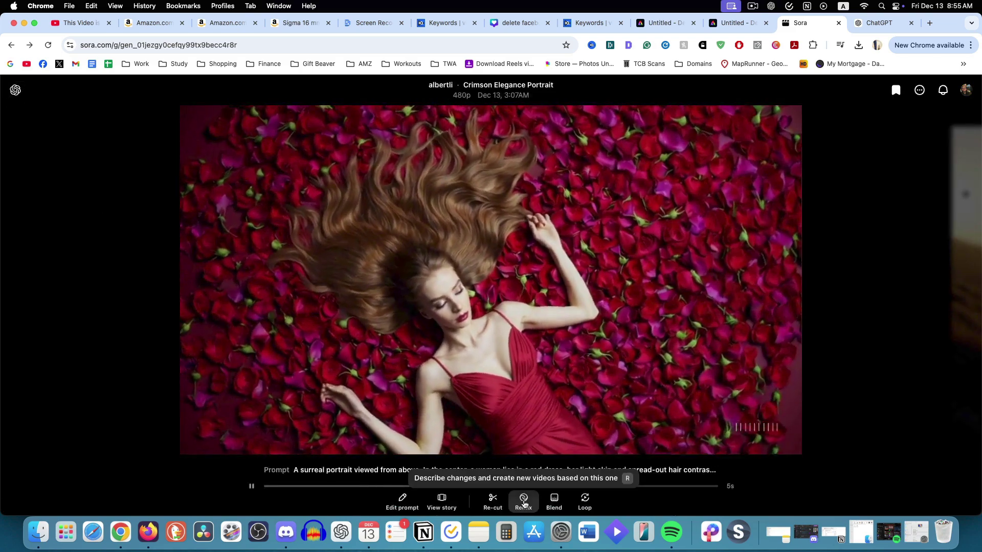
left_click(555, 506)
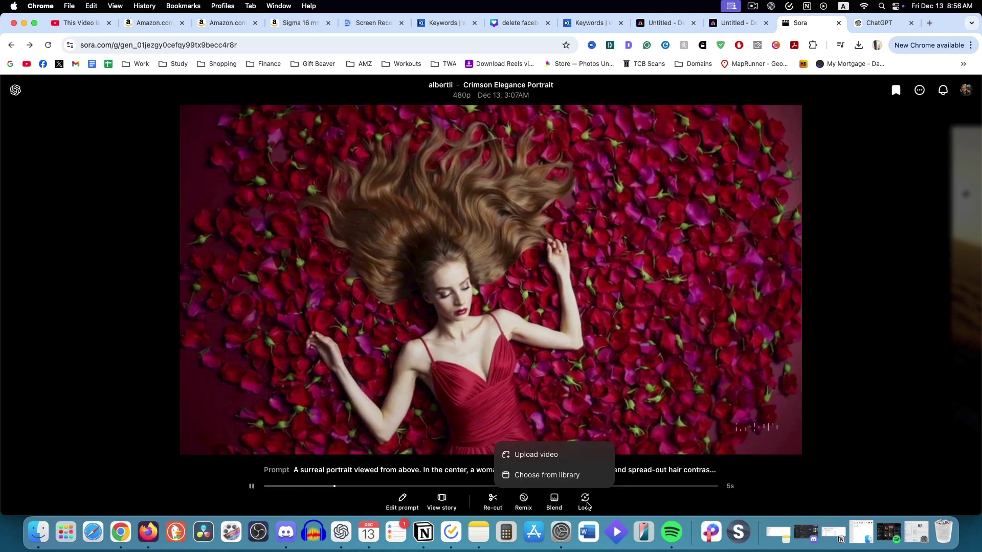
left_click(130, 355)
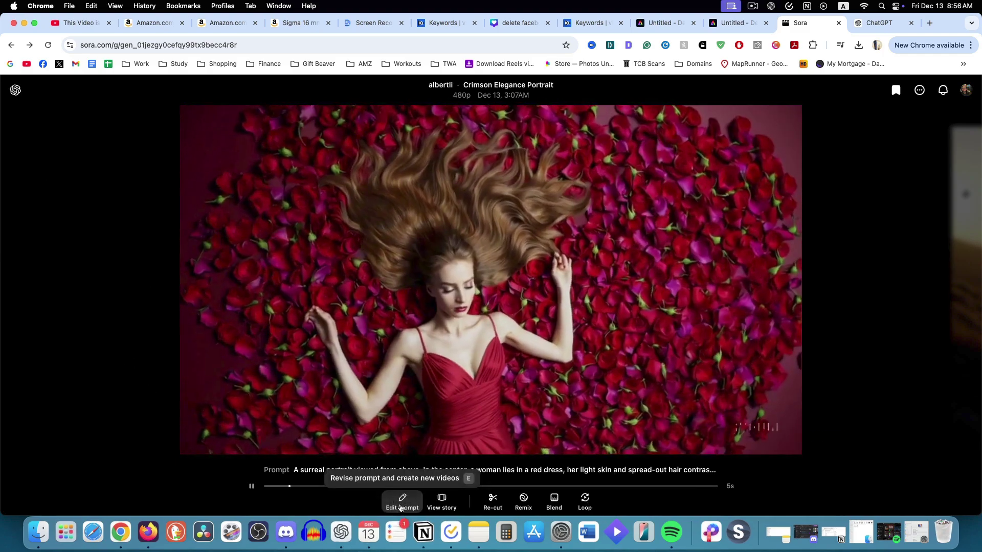
left_click(402, 504)
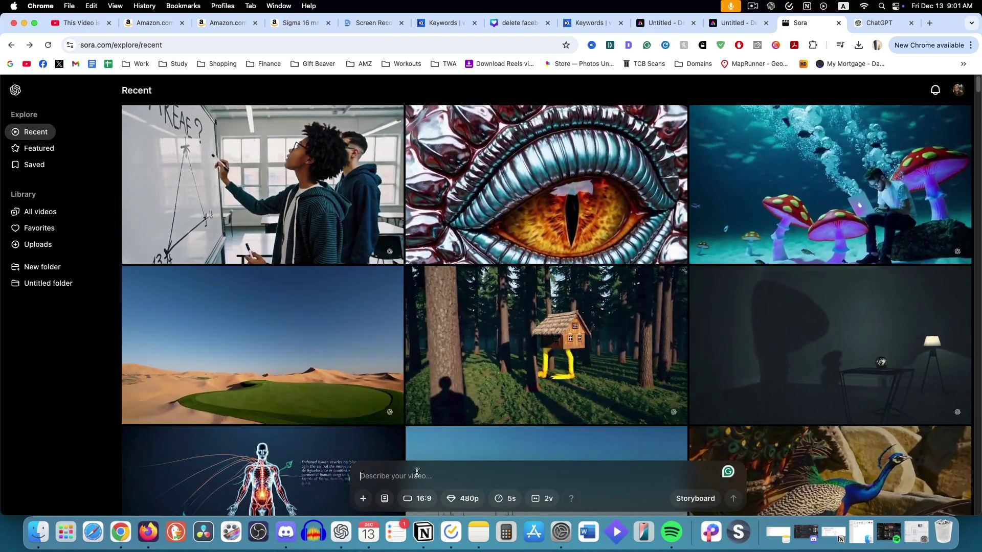
- Generate a video from the cinematic prompt about a golden-haired woman holding the planet Saturn by its rings, and open the queued video
type("Create a video in a cinematic style, with soft yet focused lighting that highlights volume and textures. At the center is a lifelike, photorealistic woman with long golden hair flowing gracefully as if moved by a gentle cosmic breeze. Her skin glows with a soft, natural sheen, and her bright blue eyes intricately reflect the essence of the universe. The 80mm camera captures every detail, including the dynamic cosmic hues that form her ethereal surroundings. She delicately holds the planet Saturn by its rings with both fingertips, as if balancing its vastness with effortless grace. The cosmic background breathes and shimmers, evoking a sense of infinity and wonder. Light and shadows are harmonized to enhance the realism and magic of the scene")
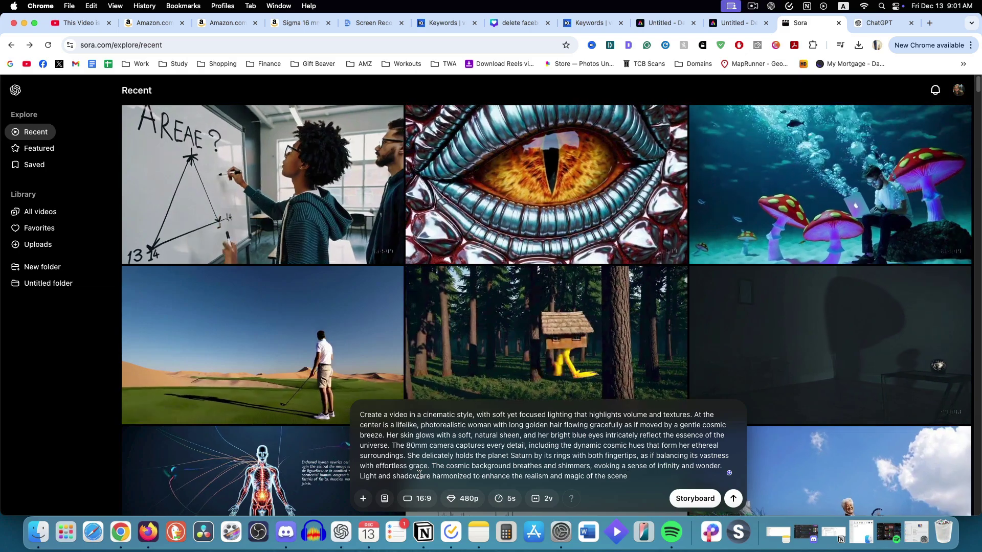
key("Return")
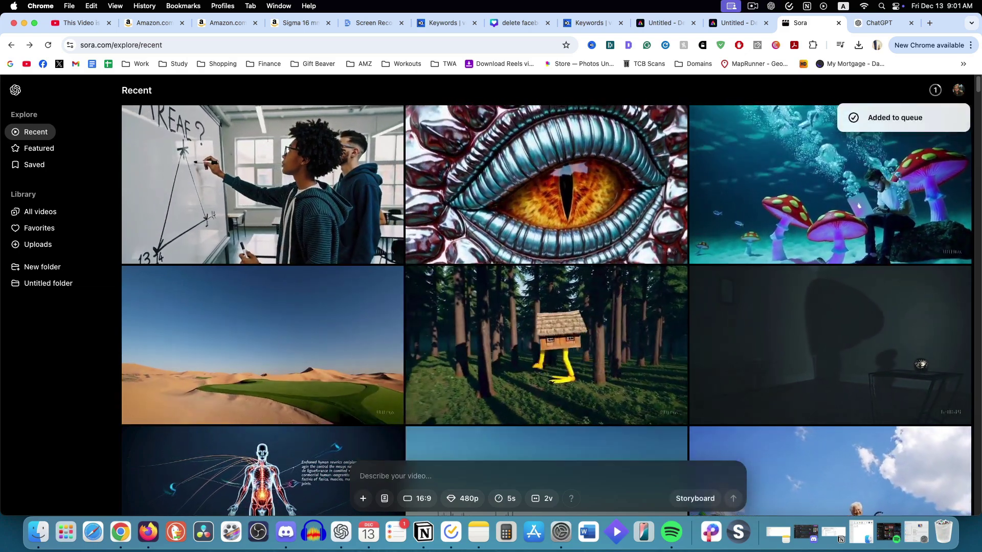
left_click(935, 92)
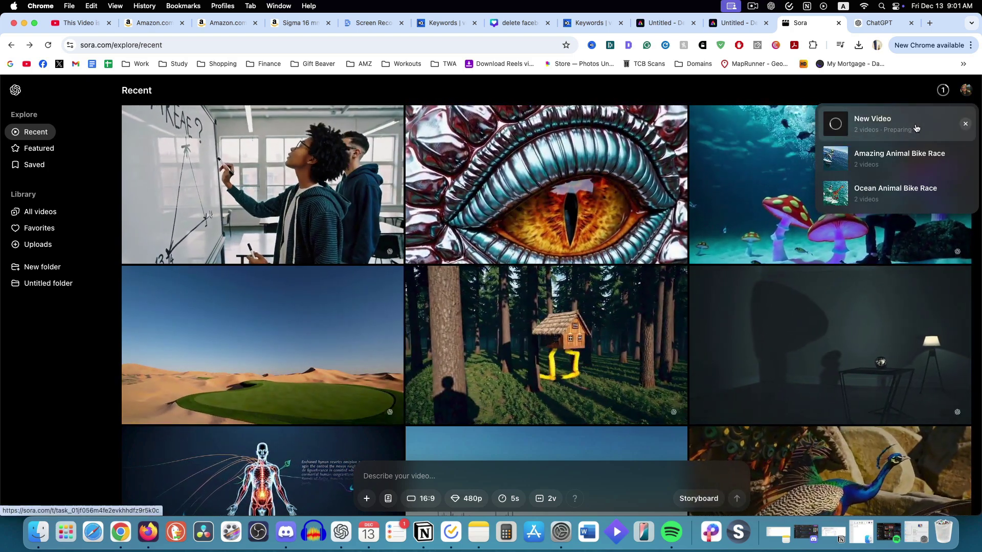
left_click(916, 128)
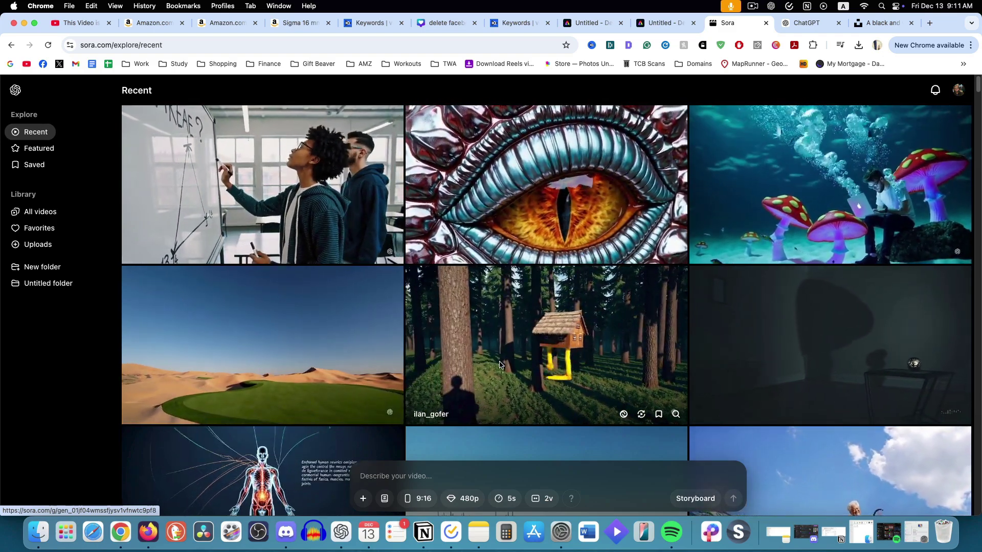
- Upload the white cat photo from the Desktop as the starting image for a new video
left_click(361, 499)
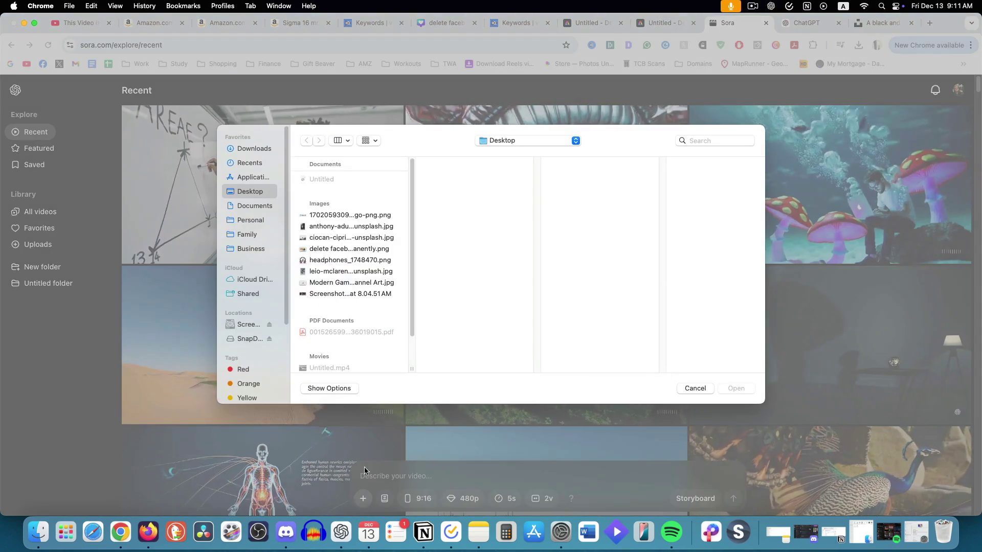
left_click(328, 226)
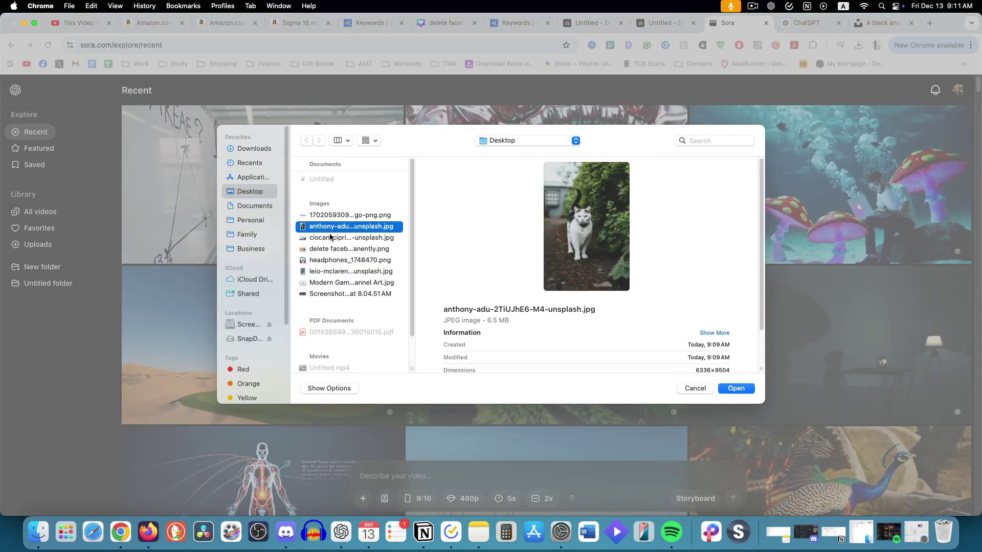
left_click(736, 389)
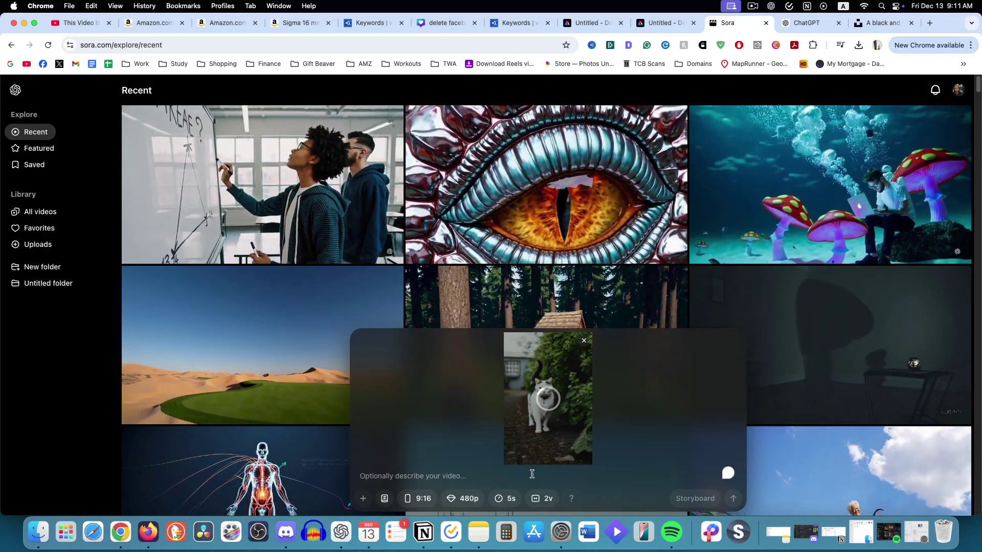
- Check the aspect ratio, resolution and duration options for the cat video without changing them
left_click(412, 499)
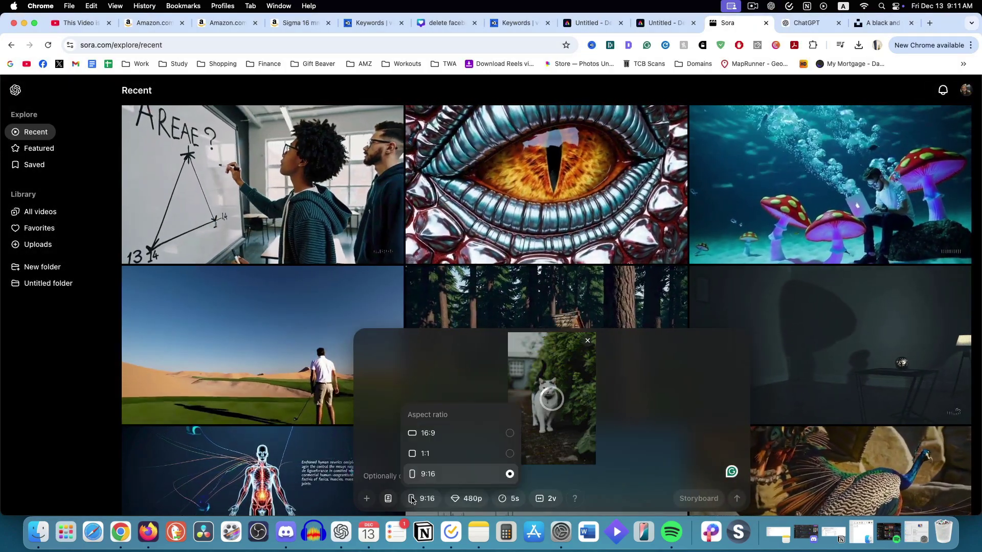
left_click(412, 501)
left_click(456, 503)
left_click(456, 503)
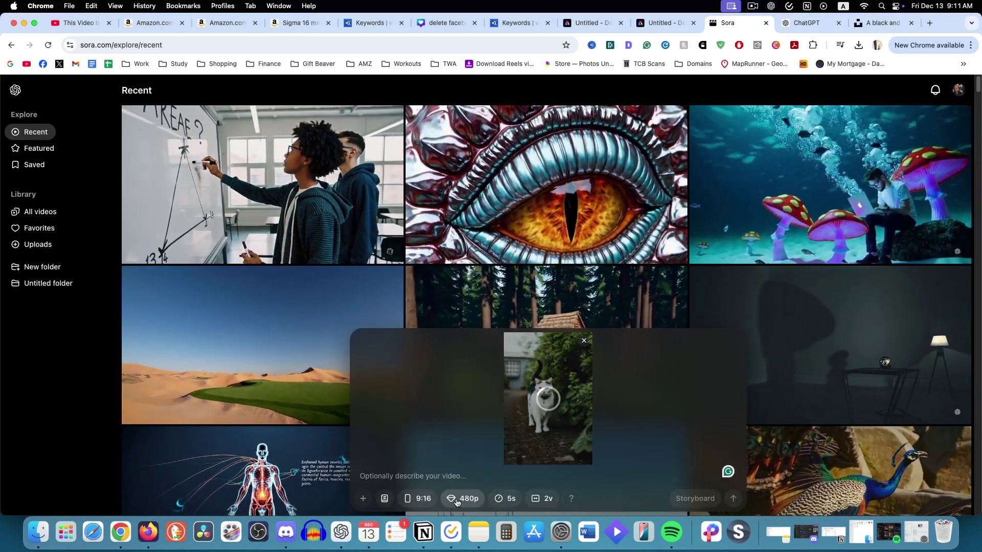
left_click(506, 501)
left_click(502, 501)
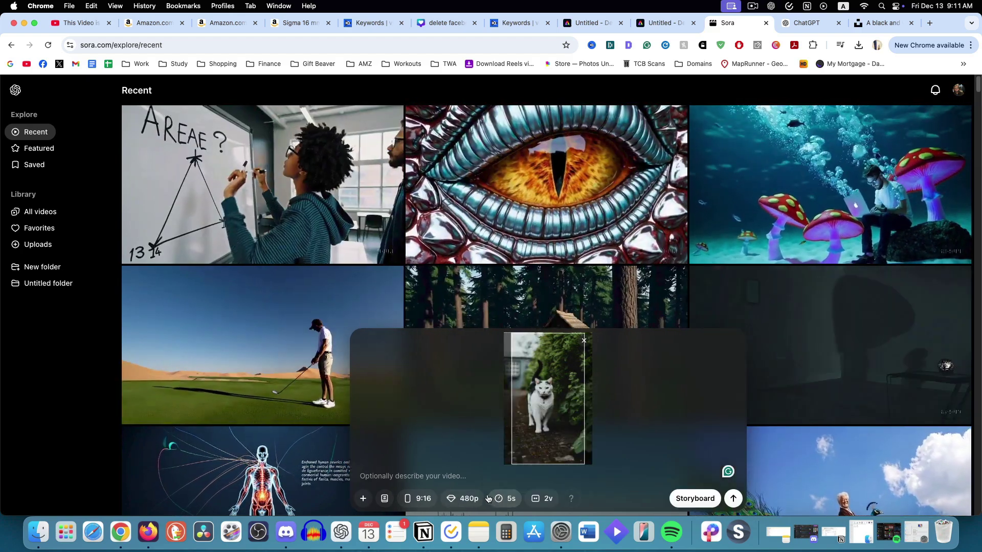
- Generate the video from the cat photo without a description, and open it from the queue
left_click(733, 500)
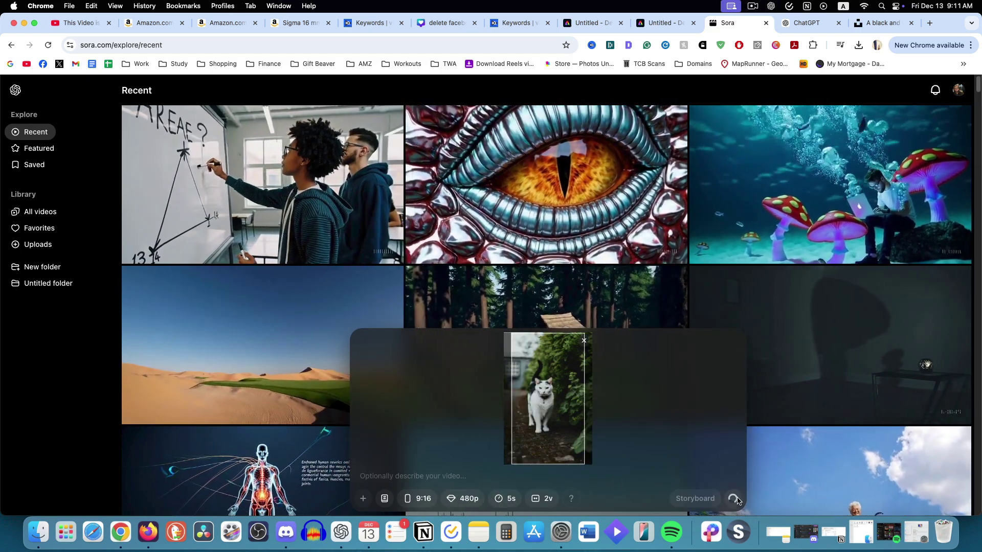
left_click(937, 92)
left_click(908, 119)
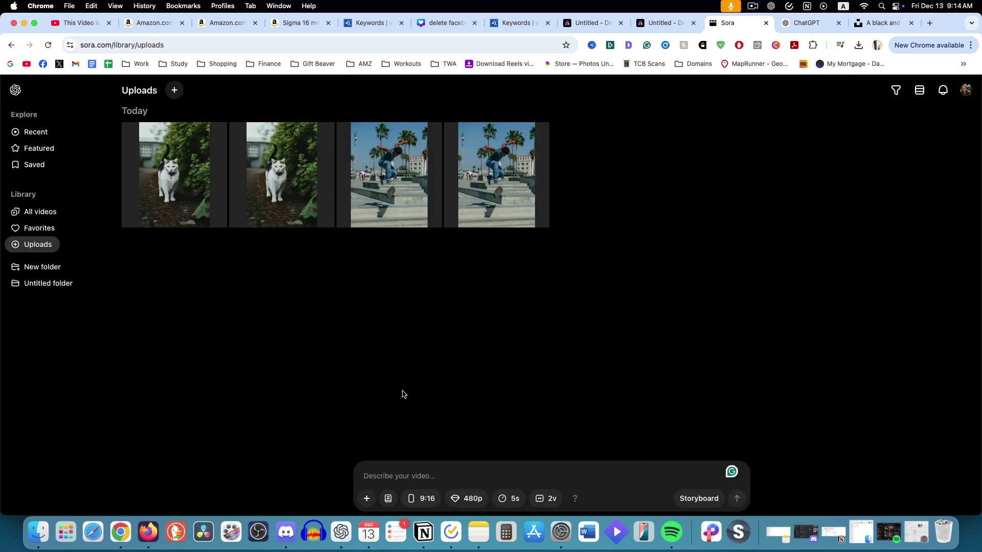
- Open a blank storyboard and try adding panels around one and two seconds on its timeline
left_click(703, 500)
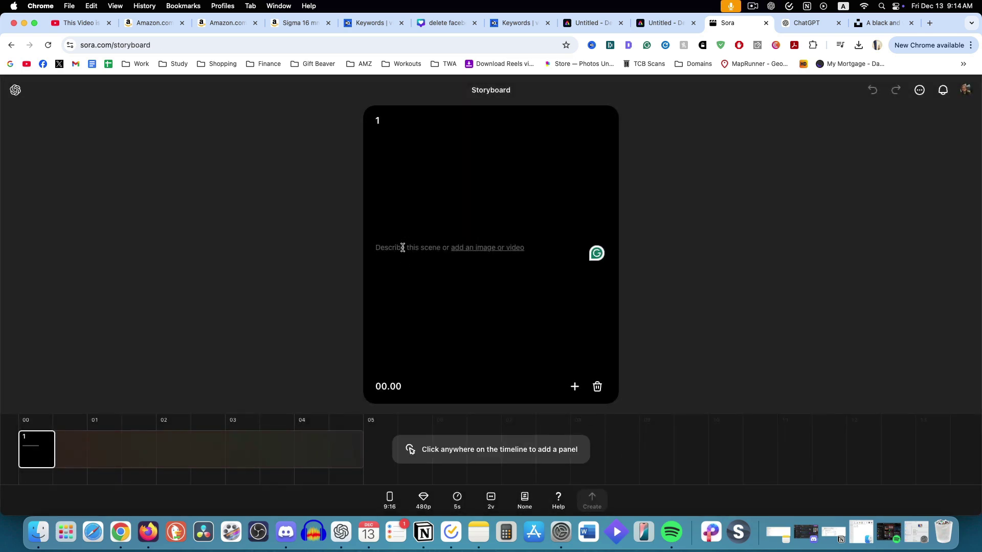
left_click(104, 443)
left_click(176, 448)
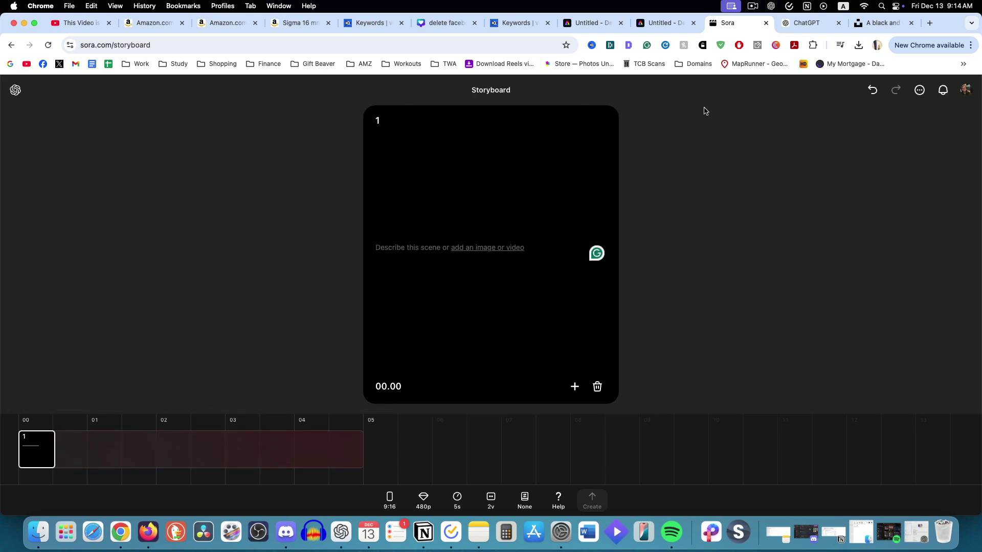
- Copy the Opening Scene (Morning Sunlight) description from ChatGPT into the first storyboard panel in Sora
key("ctrl+Tab")
left_click_drag(382, 176, 630, 209)
key("super+c")
left_click(725, 25)
key("super+v")
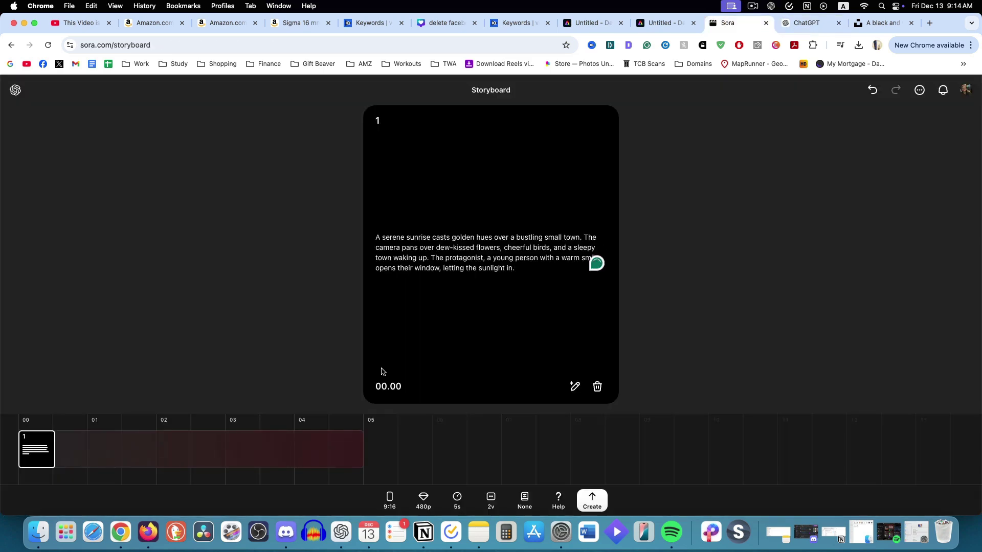
- Add a second storyboard panel and fill it with the Second Scene (Helping Hands) description copied from ChatGPT
left_click(60, 448)
left_click(801, 26)
left_click_drag(403, 234, 661, 247)
key("super+c")
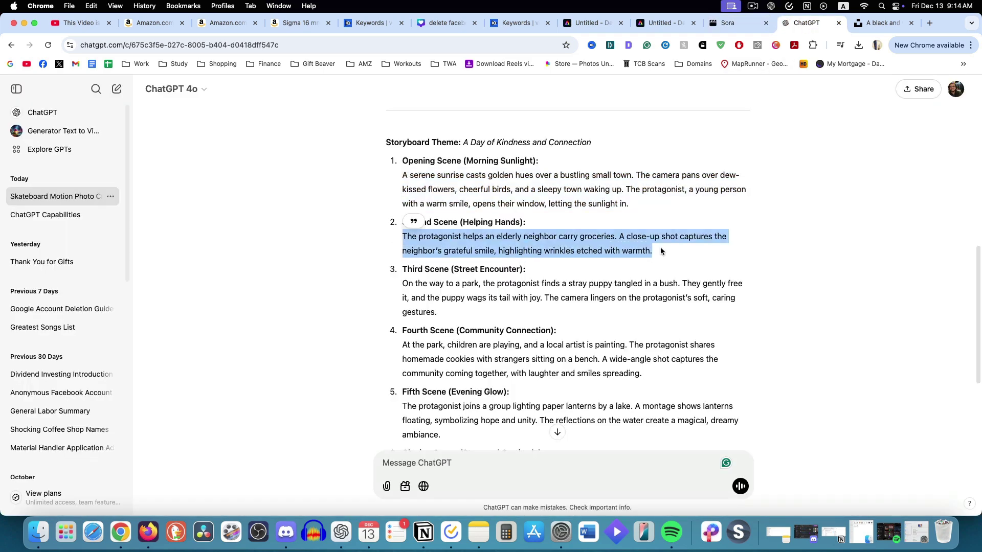
left_click(740, 24)
key("super+v")
- Add a third storyboard panel at 01.06 and fill it with the Third Scene (Street Encounter) description from ChatGPT
left_click(110, 449)
left_click(801, 25)
left_click_drag(404, 283, 438, 312)
left_click(725, 27)
- Add a fourth storyboard panel at 01.26 and fill it with the Fourth Scene (Community Connection) description from ChatGPT
left_click(153, 450)
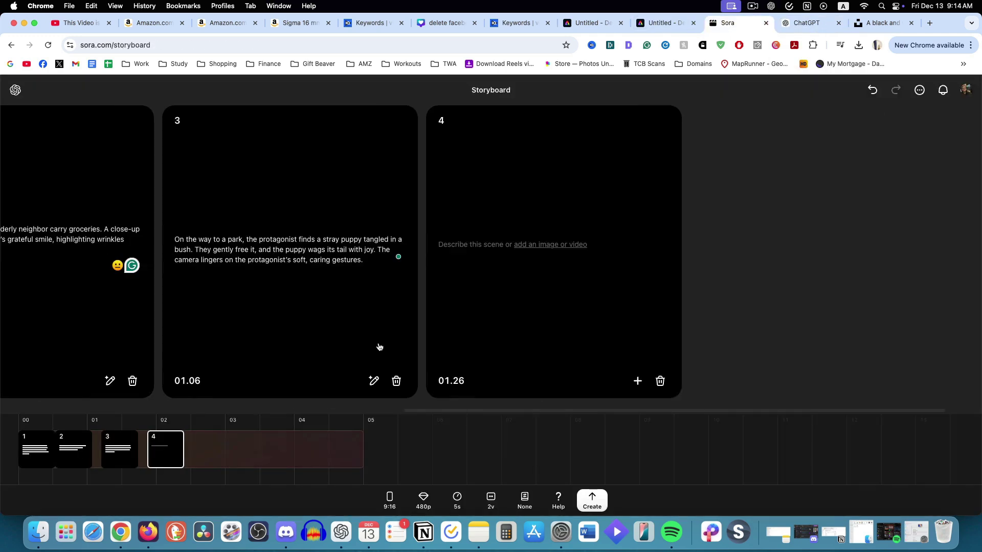
left_click(801, 22)
left_click_drag(401, 343, 644, 381)
left_click(725, 23)
type("At the park, children are playing, and a local artist is painting. The protagonist shares homemade cookies with strangers sitting on a bench. A wide-angle shot captures the community coming together, with laughter and smiles spreading.")
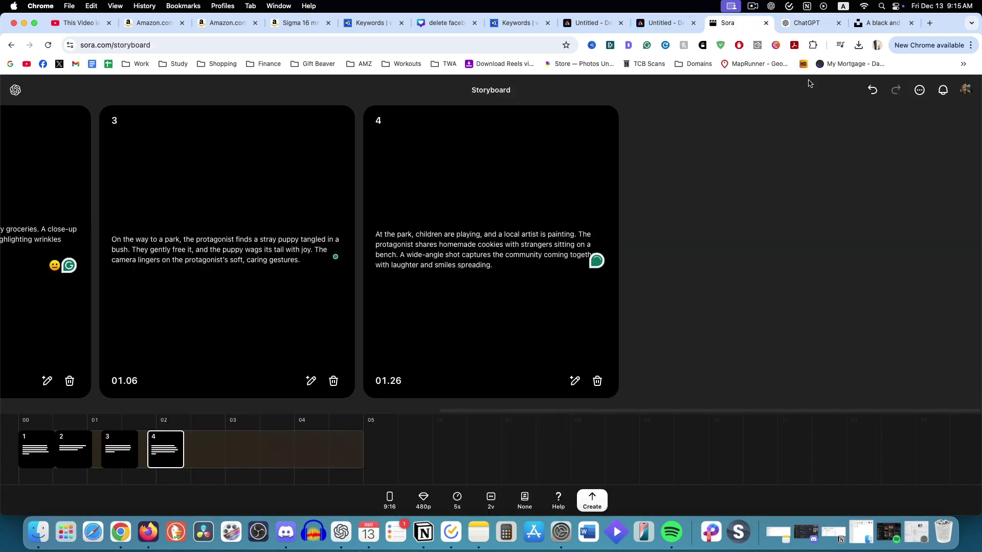
- Add a fifth storyboard panel at 02.20 and fill it with the Fifth Scene (Evening Glow) description from ChatGPT
left_click(801, 22)
scroll(511, 256, "down", 3)
left_click_drag(403, 232, 440, 261)
left_click(724, 27)
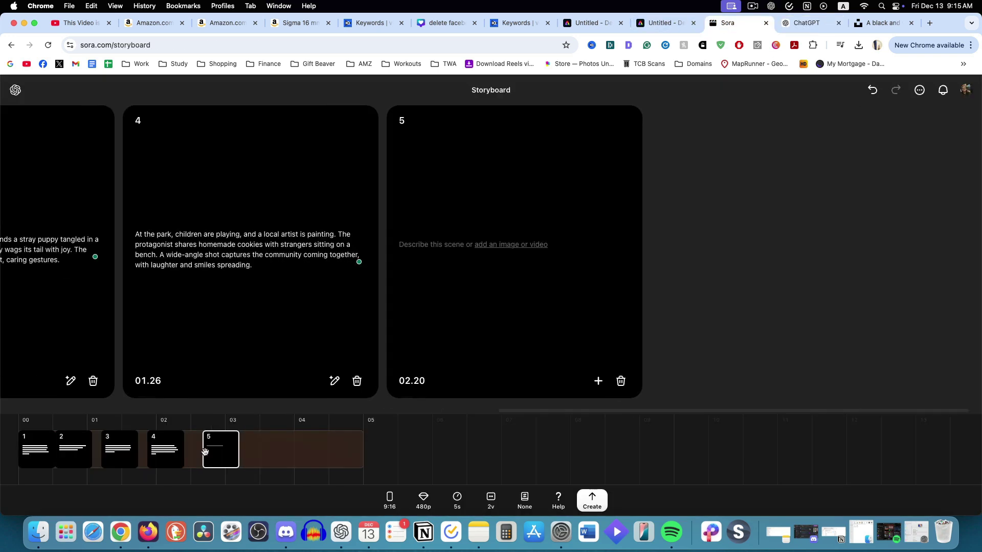
type("The protagonist joins a group lighting paper lanterns by a lake. A montage shows lanterns floating, symbolizing hope and unity. The reflections on the water create a magical, dreamy ambiance.")
- Add a sixth storyboard panel at 03.10 and fill it with the closing starlit-sky scene description from ChatGPT
left_click(801, 23)
left_click_drag(402, 294, 638, 329)
left_click(738, 26)
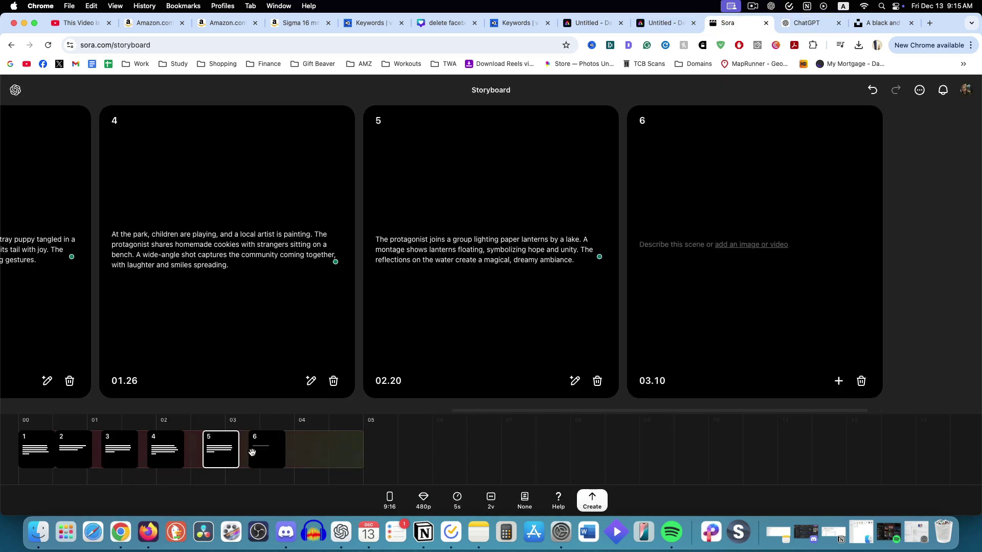
type("Under a starlit sky, the protagonist lies on a hill, watching the night unfold. The puppy snuggles beside them, and the camera pans to the town below, now glowing with twinkling lights. The scene fades out as the protagonist whispers, \"It’s a beautiful world")
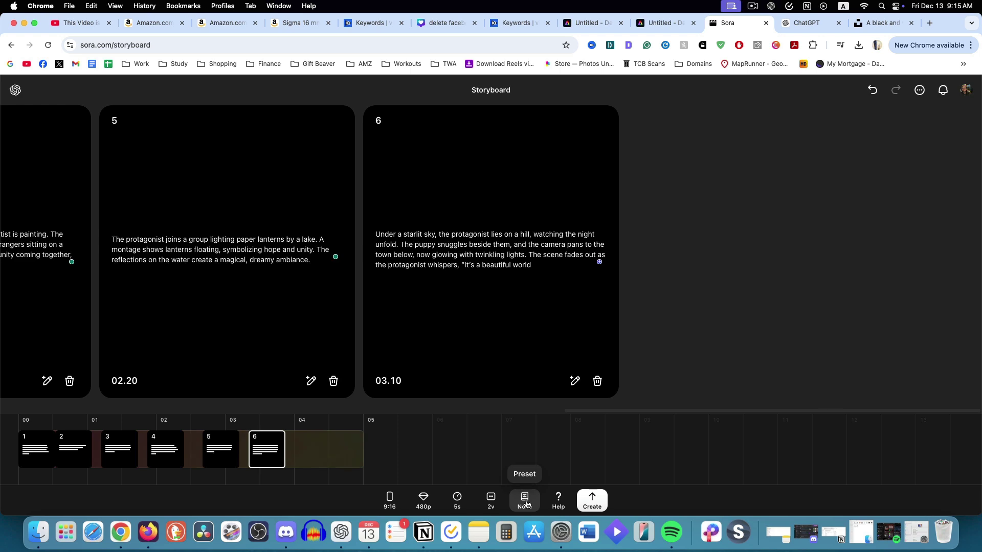
- Generate the video from the six-panel storyboard, view the result and return to the Recent feed
left_click(588, 507)
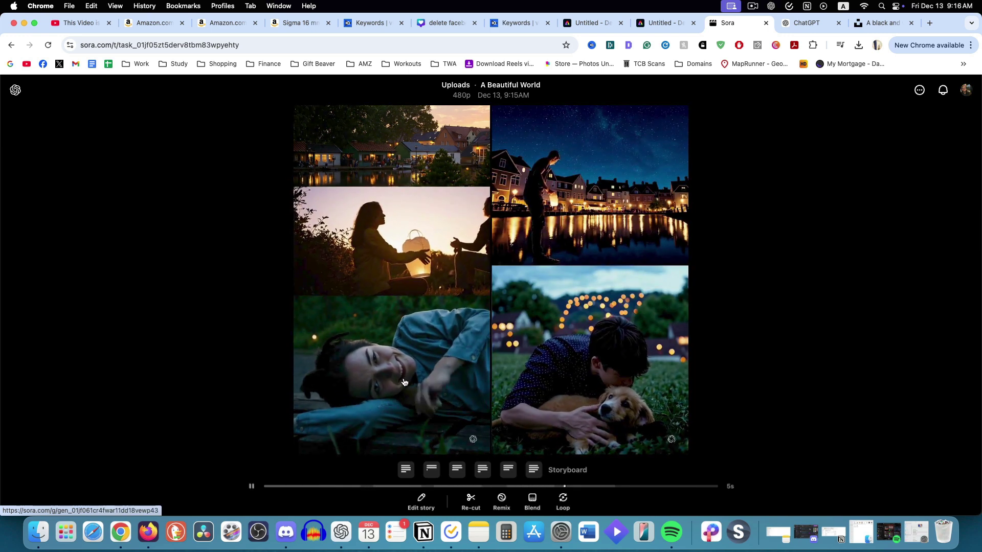
left_click(185, 280)
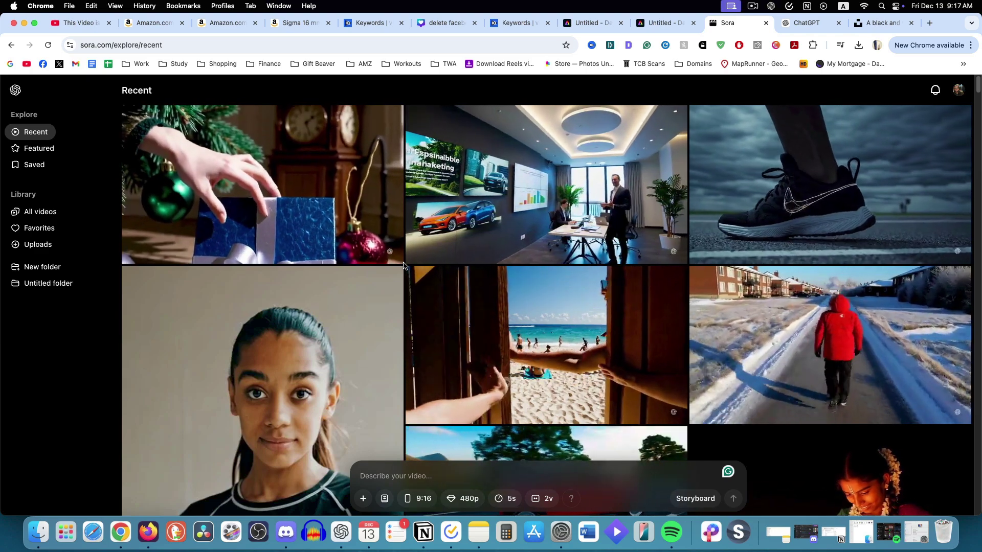
mouse_move(407, 269)
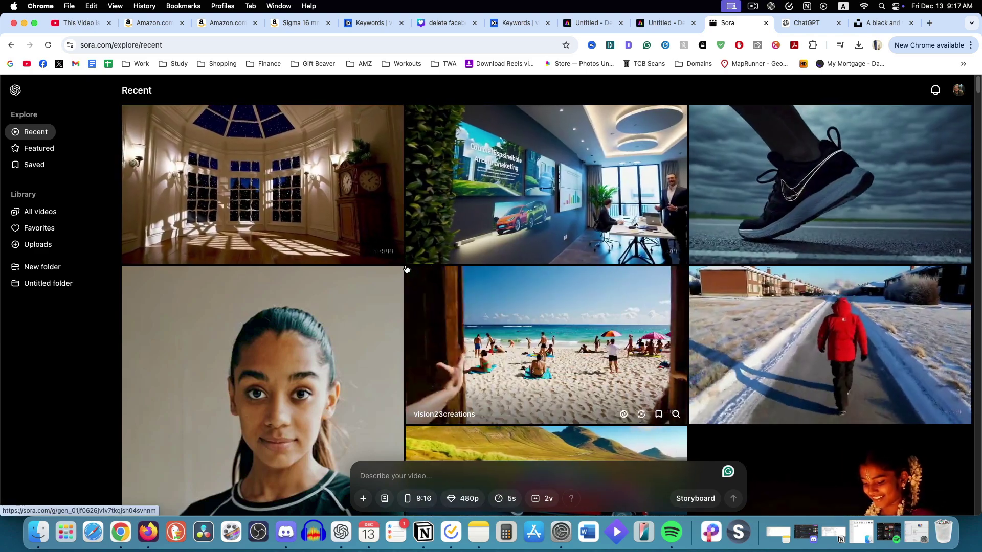